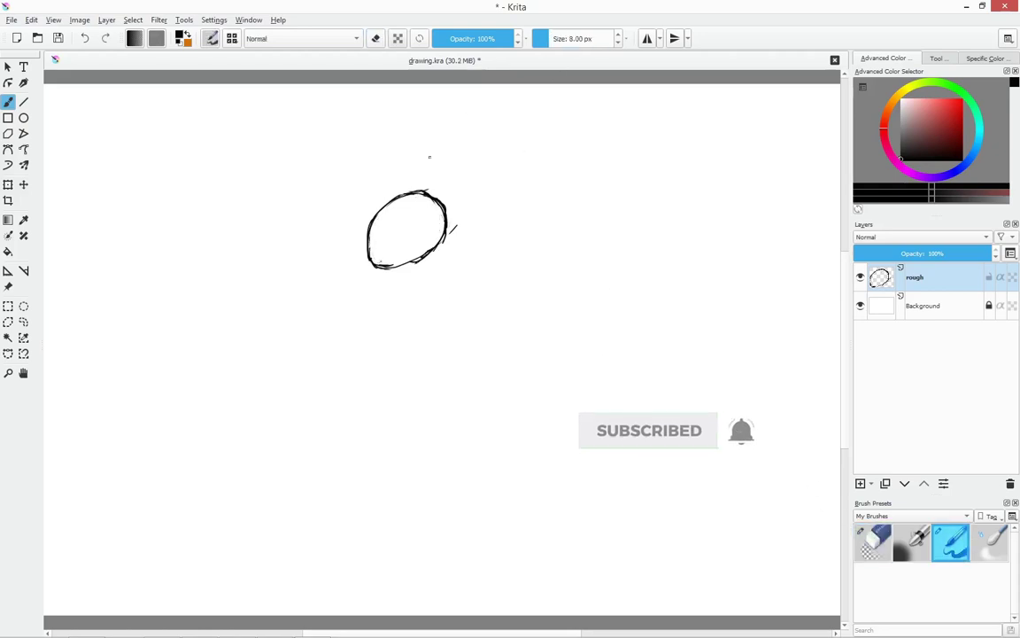
Sketch the right eye bulge's outline, erasing and redrawing its top edge
{"action": "mouse_move", "coordinate": [470, 179]}
{"action": "left_mouse_down"}
{"action": "mouse_move", "coordinate": [481, 205]}
{"action": "mouse_move", "coordinate": [519, 220]}
{"action": "mouse_move", "coordinate": [534, 199]}
{"action": "mouse_move", "coordinate": [537, 228]}
{"action": "left_mouse_up"}
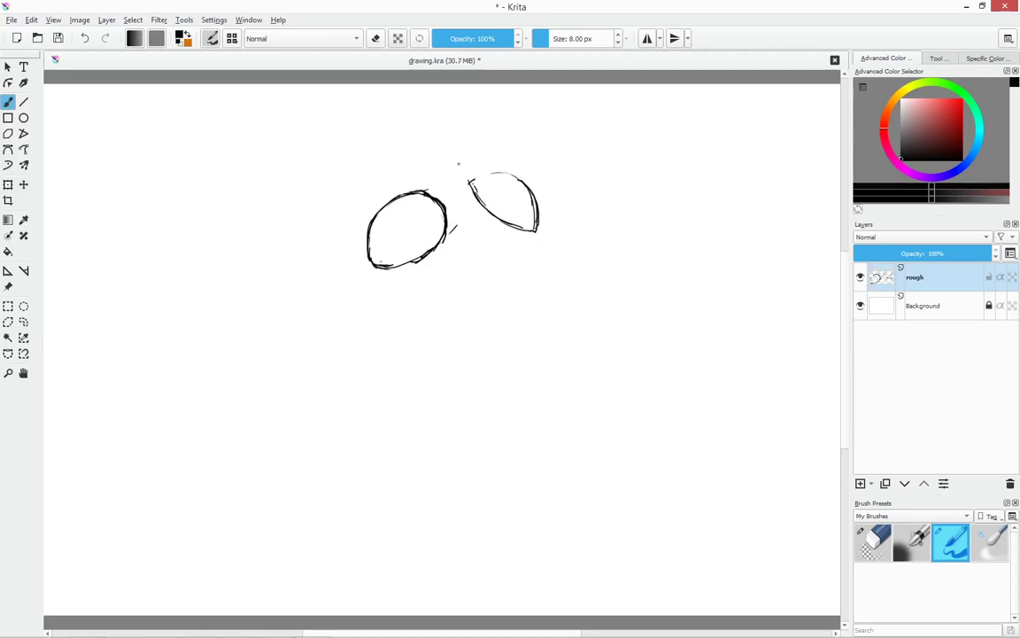
{"action": "mouse_move", "coordinate": [469, 181]}
{"action": "left_mouse_down"}
{"action": "mouse_move", "coordinate": [531, 191]}
{"action": "mouse_move", "coordinate": [538, 231]}
{"action": "left_mouse_up"}
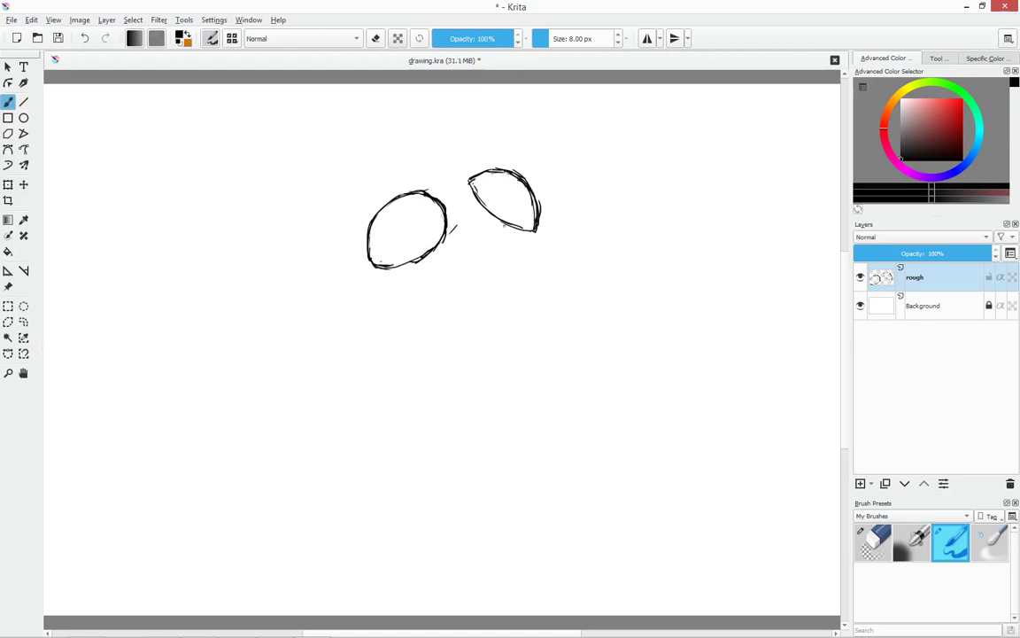
{"action": "left_click", "coordinate": [873, 542]}
{"action": "mouse_move", "coordinate": [537, 223]}
{"action": "left_mouse_down"}
{"action": "mouse_move", "coordinate": [521, 173]}
{"action": "mouse_move", "coordinate": [542, 226]}
{"action": "left_mouse_up"}
{"action": "left_click", "coordinate": [951, 542]}
{"action": "left_click_drag", "start_coordinate": [475, 164], "coordinate": [491, 205]}
Draw the right cheek's lower curve beneath the eye bulge
{"action": "left_click_drag", "start_coordinate": [556, 232], "coordinate": [559, 257]}
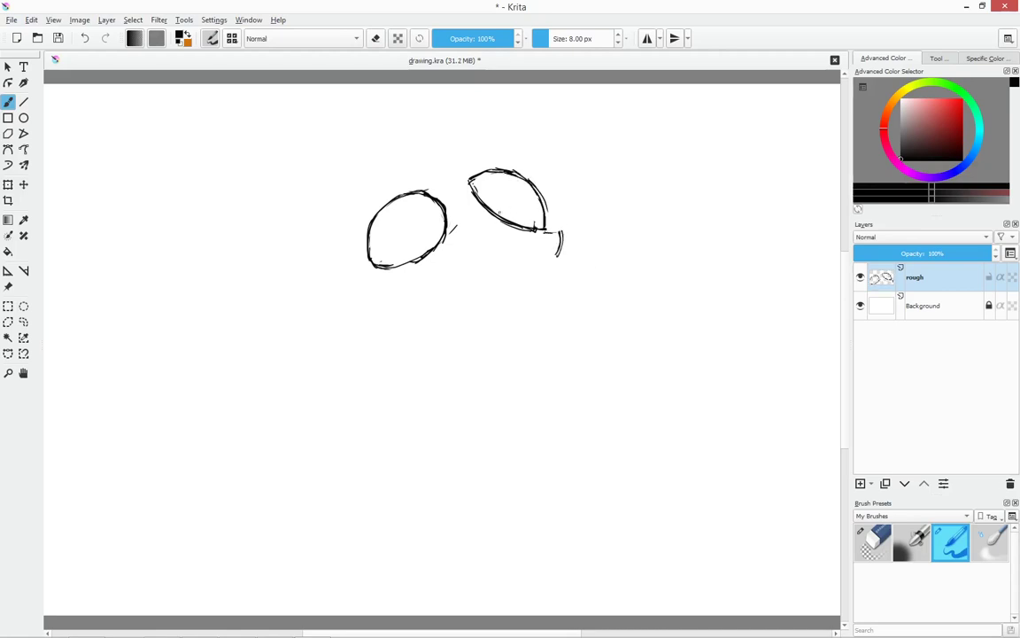
{"action": "left_click_drag", "start_coordinate": [496, 242], "coordinate": [558, 258]}
{"action": "mouse_move", "coordinate": [498, 245]}
{"action": "left_mouse_down"}
{"action": "mouse_move", "coordinate": [532, 269]}
{"action": "mouse_move", "coordinate": [554, 271]}
{"action": "left_mouse_up"}
{"action": "key", "text": "e"}
{"action": "key", "text": "e"}
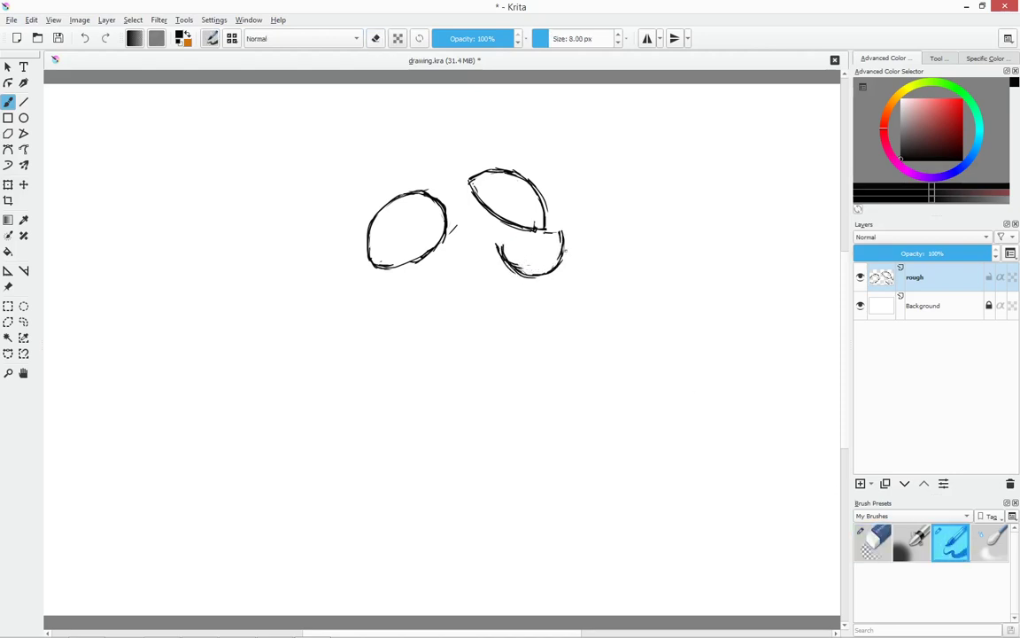
{"action": "left_click_drag", "start_coordinate": [496, 241], "coordinate": [489, 263]}
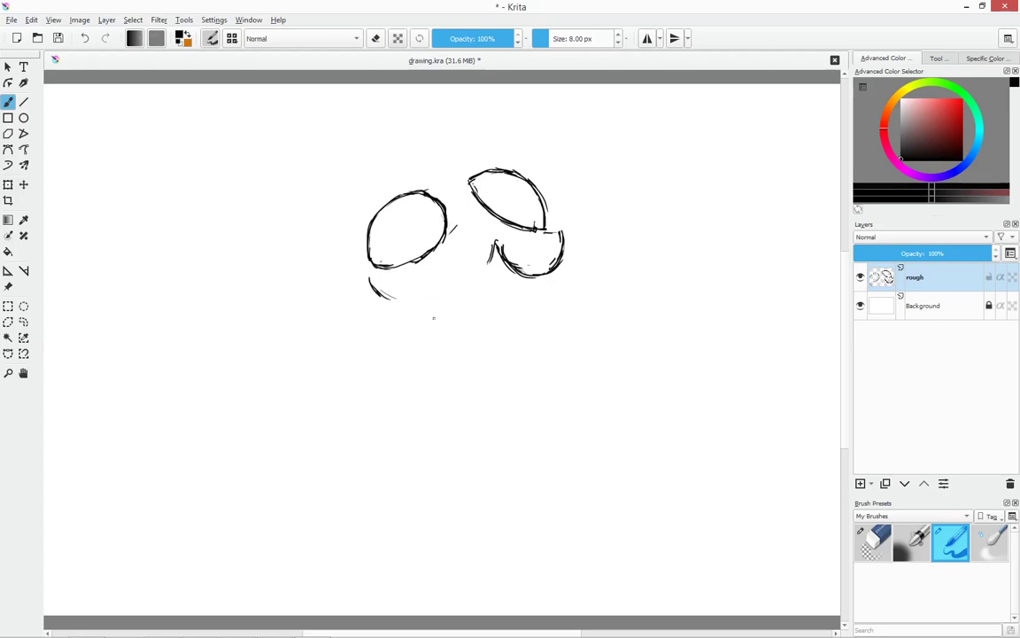
Draw the jaw curve and retrace the left eye bulge, joining it to the right bulge
{"action": "mouse_move", "coordinate": [370, 280]}
{"action": "left_mouse_down"}
{"action": "mouse_move", "coordinate": [456, 298]}
{"action": "mouse_move", "coordinate": [494, 241]}
{"action": "left_mouse_up"}
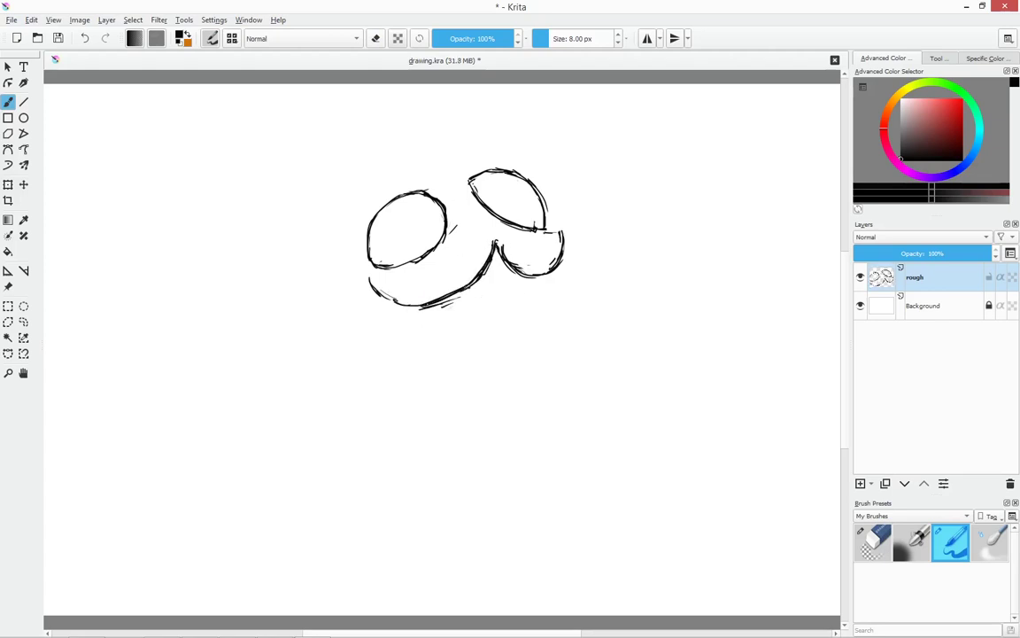
{"action": "left_click_drag", "start_coordinate": [364, 271], "coordinate": [398, 305]}
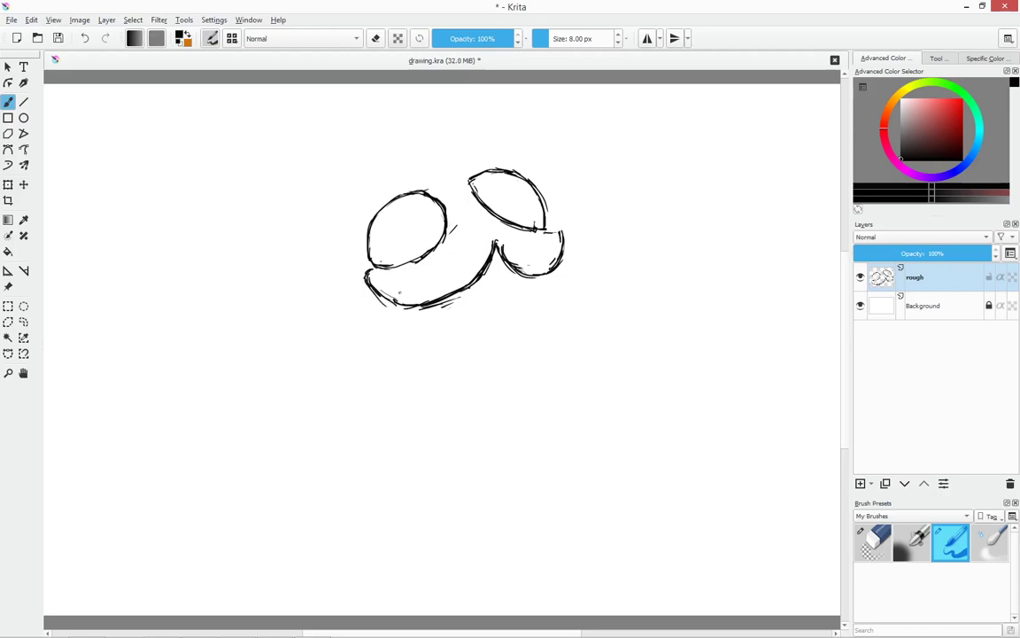
{"action": "left_click_drag", "start_coordinate": [365, 261], "coordinate": [377, 206]}
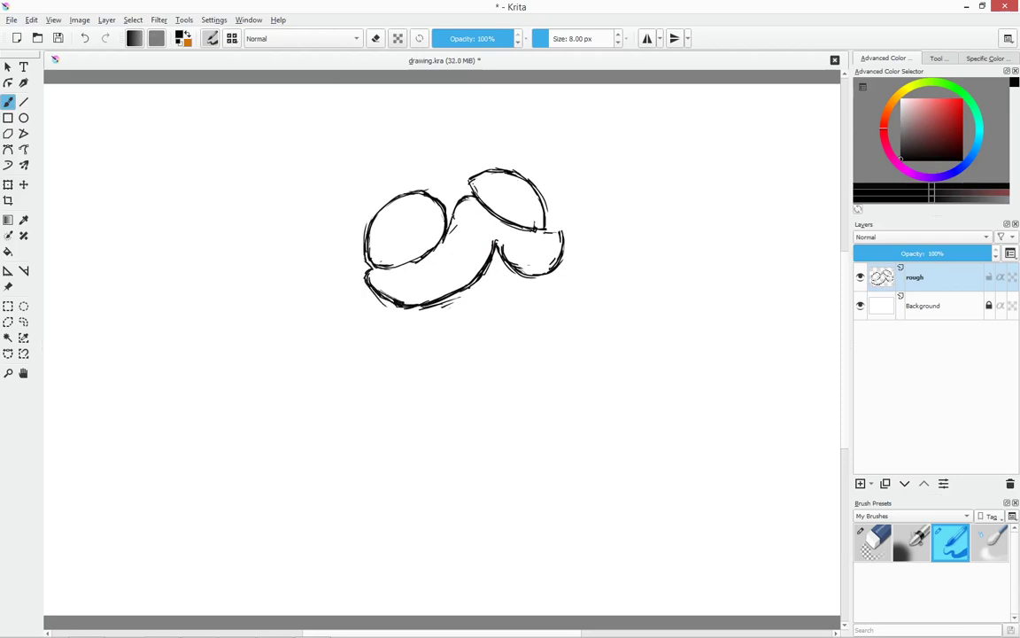
{"action": "left_click_drag", "start_coordinate": [446, 229], "coordinate": [536, 228]}
{"action": "left_click_drag", "start_coordinate": [370, 216], "coordinate": [413, 189]}
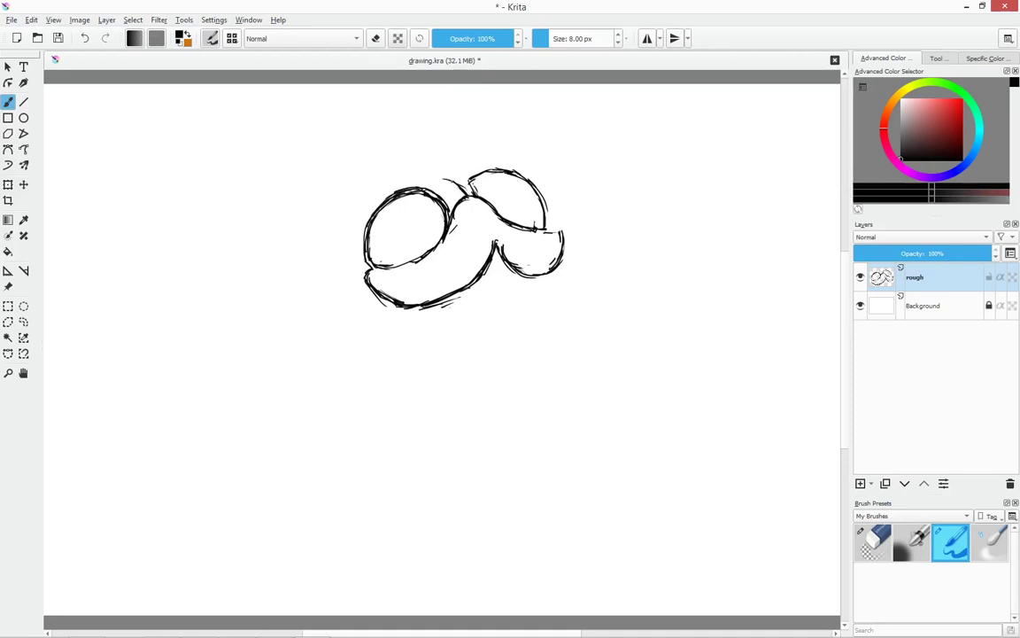
{"action": "mouse_move", "coordinate": [411, 188]}
{"action": "left_mouse_down"}
{"action": "mouse_move", "coordinate": [455, 181]}
{"action": "mouse_move", "coordinate": [445, 175]}
{"action": "mouse_move", "coordinate": [498, 140]}
{"action": "mouse_move", "coordinate": [457, 175]}
{"action": "left_mouse_up"}
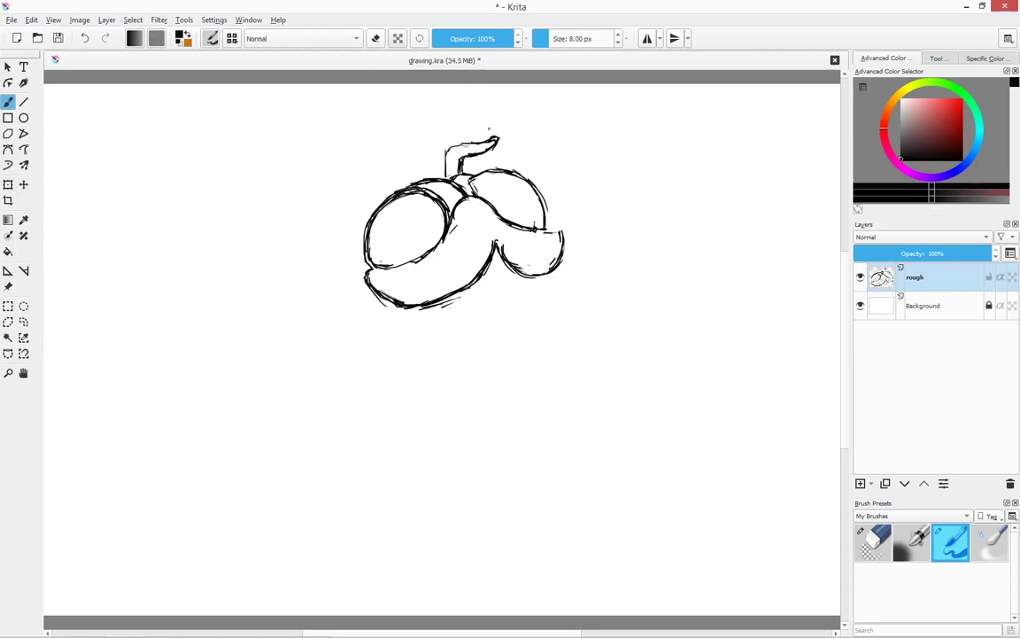
Undo the last few strokes and add pupils to both eye bulges
{"action": "key", "text": "ctrl+z"}
{"action": "key", "text": "e"}
{"action": "key", "text": "e"}
{"action": "left_click_drag", "start_coordinate": [511, 180], "coordinate": [510, 181]}
{"action": "key", "text": "e"}
{"action": "key", "text": "e"}
{"action": "left_click_drag", "start_coordinate": [413, 211], "coordinate": [411, 216]}
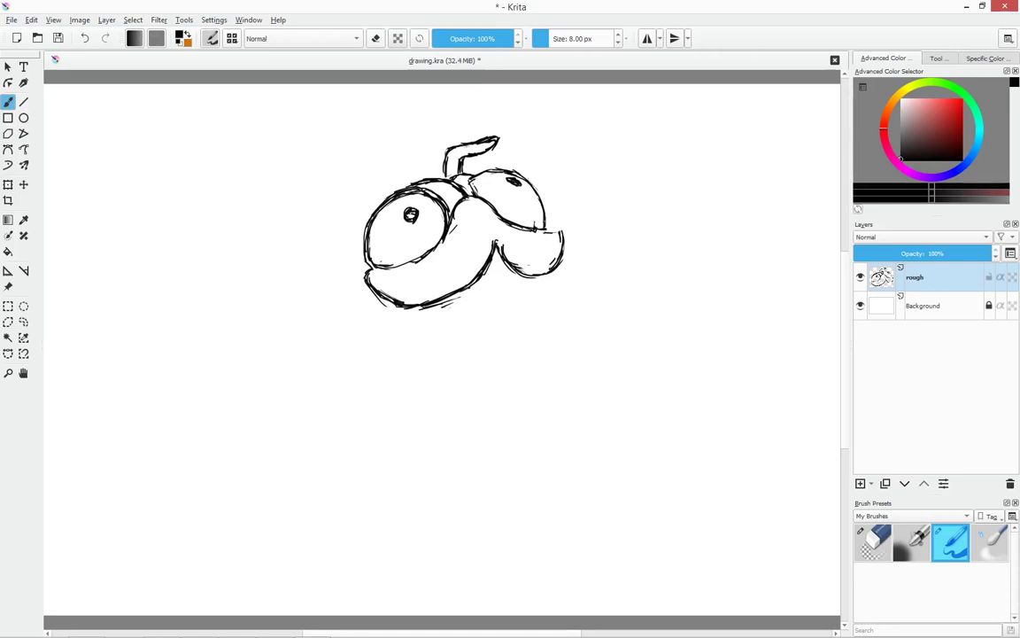
Draw the body's right side and the left neck line down from the head
{"action": "left_click_drag", "start_coordinate": [549, 280], "coordinate": [556, 353]}
{"action": "left_click_drag", "start_coordinate": [564, 357], "coordinate": [503, 449]}
{"action": "left_click_drag", "start_coordinate": [367, 221], "coordinate": [337, 305]}
{"action": "mouse_move", "coordinate": [350, 248]}
{"action": "left_mouse_down"}
{"action": "mouse_move", "coordinate": [340, 301]}
{"action": "mouse_move", "coordinate": [321, 326]}
{"action": "left_mouse_up"}
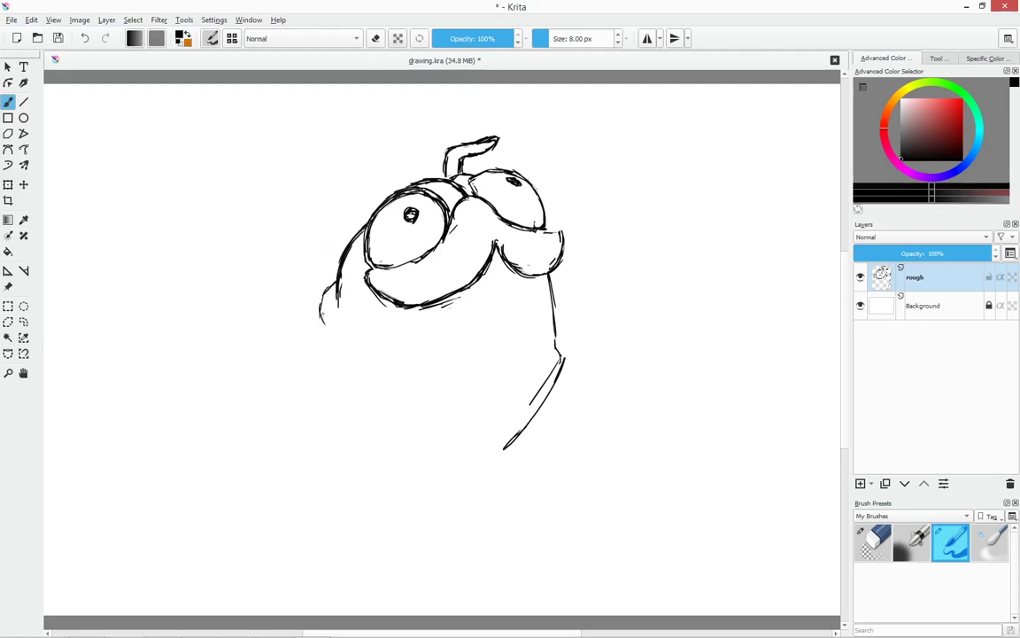
Extend and redraw the long left neck line down the body
{"action": "left_click_drag", "start_coordinate": [333, 283], "coordinate": [323, 324]}
{"action": "mouse_move", "coordinate": [301, 276]}
{"action": "left_mouse_down"}
{"action": "mouse_move", "coordinate": [304, 238]}
{"action": "mouse_move", "coordinate": [305, 276]}
{"action": "mouse_move", "coordinate": [335, 289]}
{"action": "mouse_move", "coordinate": [316, 331]}
{"action": "left_mouse_up"}
{"action": "key", "text": "e"}
{"action": "key", "text": "e"}
{"action": "key", "text": "e"}
{"action": "mouse_move", "coordinate": [338, 280]}
{"action": "left_mouse_down"}
{"action": "mouse_move", "coordinate": [318, 328]}
{"action": "mouse_move", "coordinate": [250, 347]}
{"action": "mouse_move", "coordinate": [217, 448]}
{"action": "left_mouse_up"}
{"action": "key", "text": "e"}
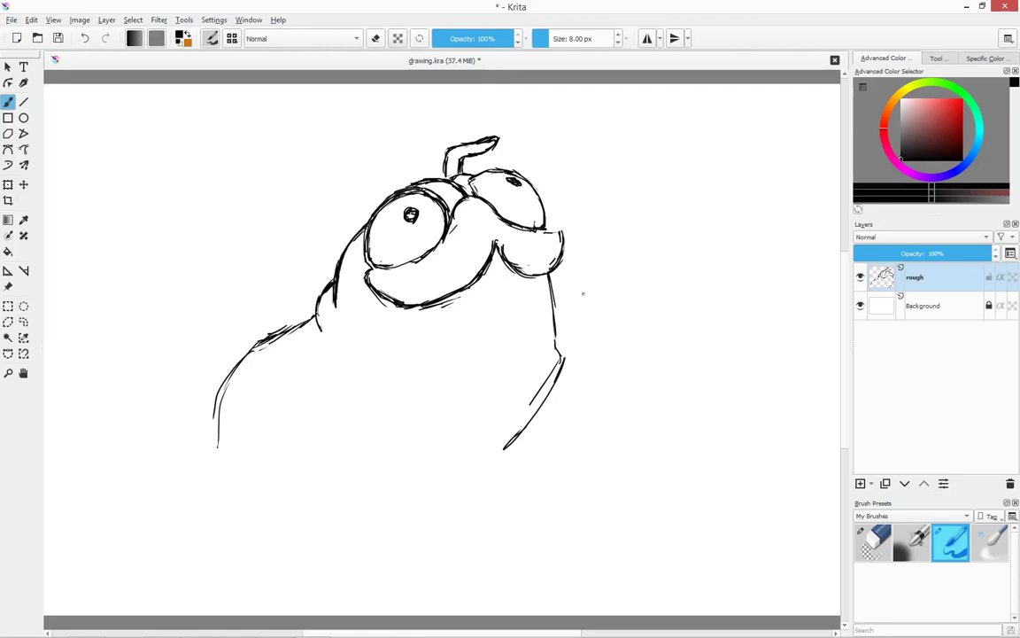
{"action": "left_click_drag", "start_coordinate": [472, 477], "coordinate": [427, 497]}
Draw and darken the open mouth, cheek and lower jaw lines
{"action": "left_click_drag", "start_coordinate": [479, 293], "coordinate": [530, 314]}
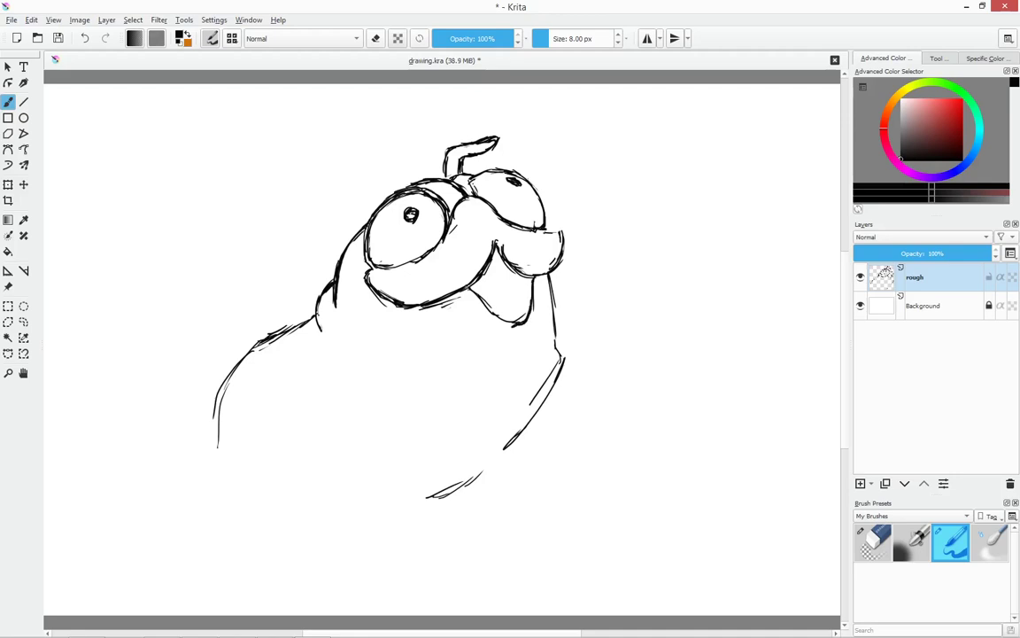
{"action": "mouse_move", "coordinate": [422, 263]}
{"action": "left_mouse_down"}
{"action": "mouse_move", "coordinate": [457, 286]}
{"action": "mouse_move", "coordinate": [480, 278]}
{"action": "mouse_move", "coordinate": [528, 303]}
{"action": "mouse_move", "coordinate": [503, 329]}
{"action": "left_mouse_up"}
{"action": "left_click_drag", "start_coordinate": [472, 269], "coordinate": [500, 339]}
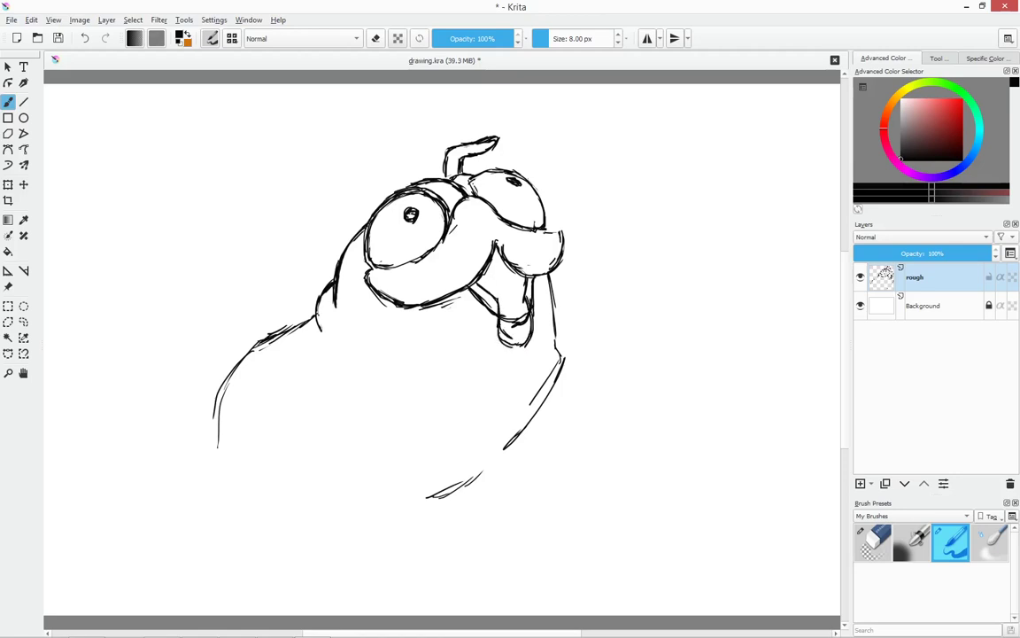
{"action": "mouse_move", "coordinate": [449, 291]}
{"action": "left_mouse_down"}
{"action": "mouse_move", "coordinate": [474, 312]}
{"action": "mouse_move", "coordinate": [515, 304]}
{"action": "left_mouse_up"}
{"action": "key", "text": "e"}
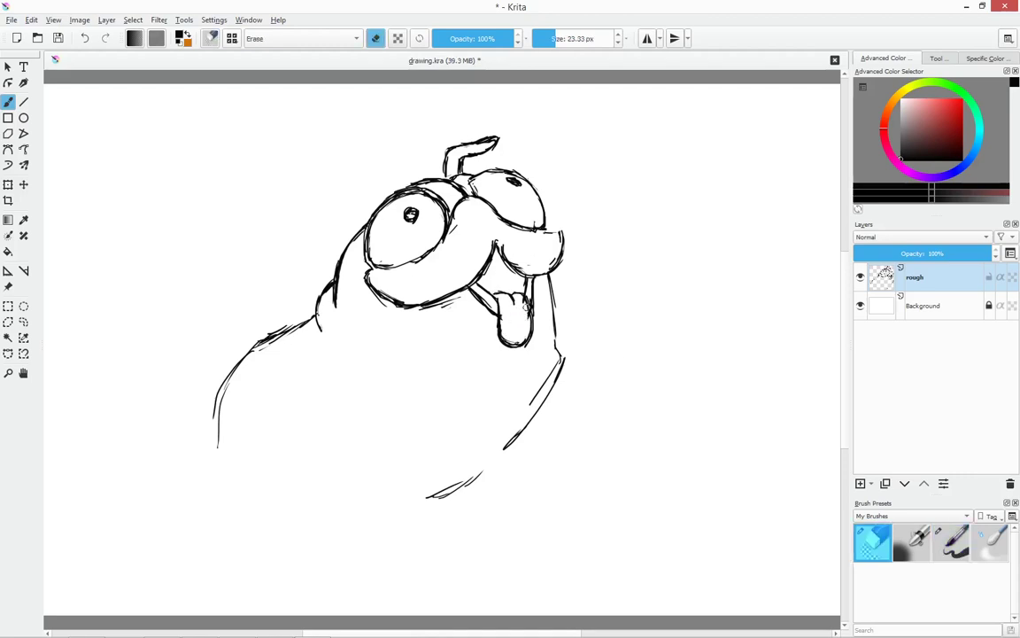
{"action": "key", "text": "/"}
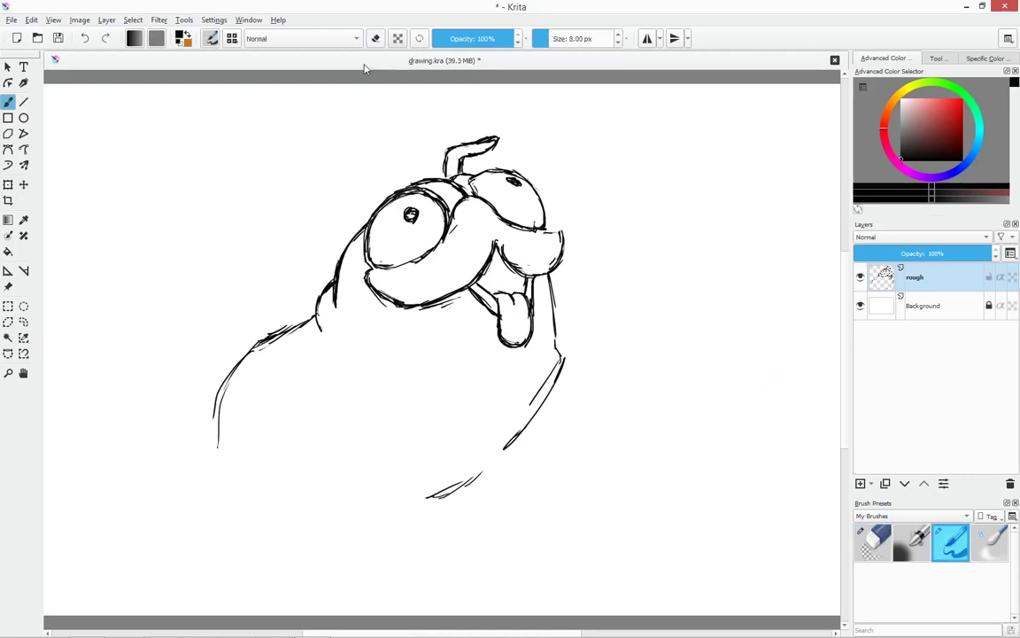
{"action": "left_click_drag", "start_coordinate": [339, 310], "coordinate": [480, 355]}
Sketch the body's right side, undoing one stray long stroke
{"action": "left_click_drag", "start_coordinate": [558, 366], "coordinate": [518, 468]}
{"action": "left_click_drag", "start_coordinate": [560, 353], "coordinate": [480, 505]}
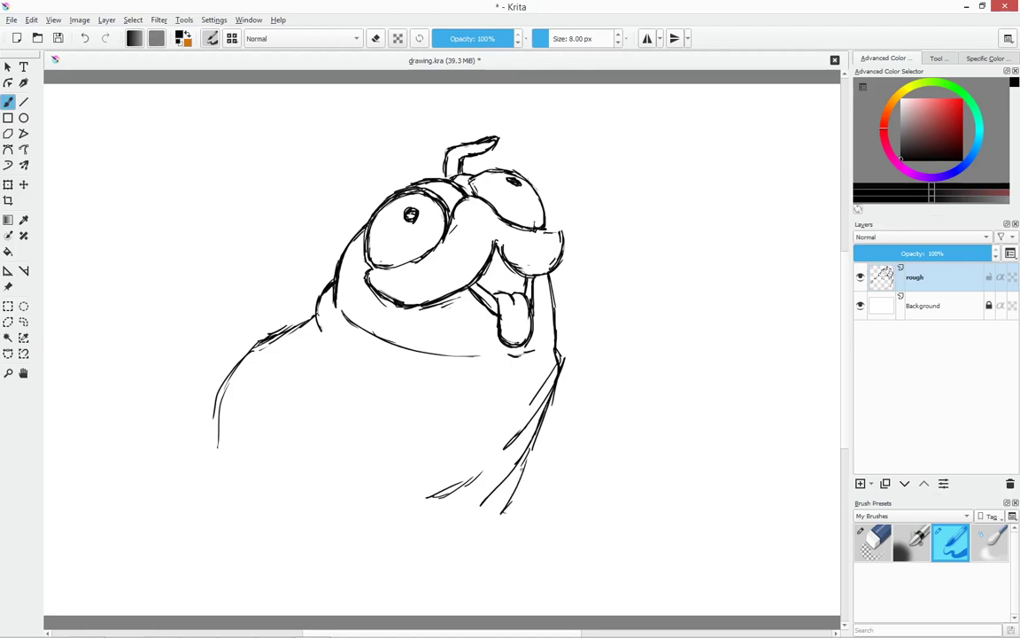
{"action": "left_click_drag", "start_coordinate": [527, 457], "coordinate": [502, 513]}
{"action": "left_click_drag", "start_coordinate": [545, 427], "coordinate": [513, 485]}
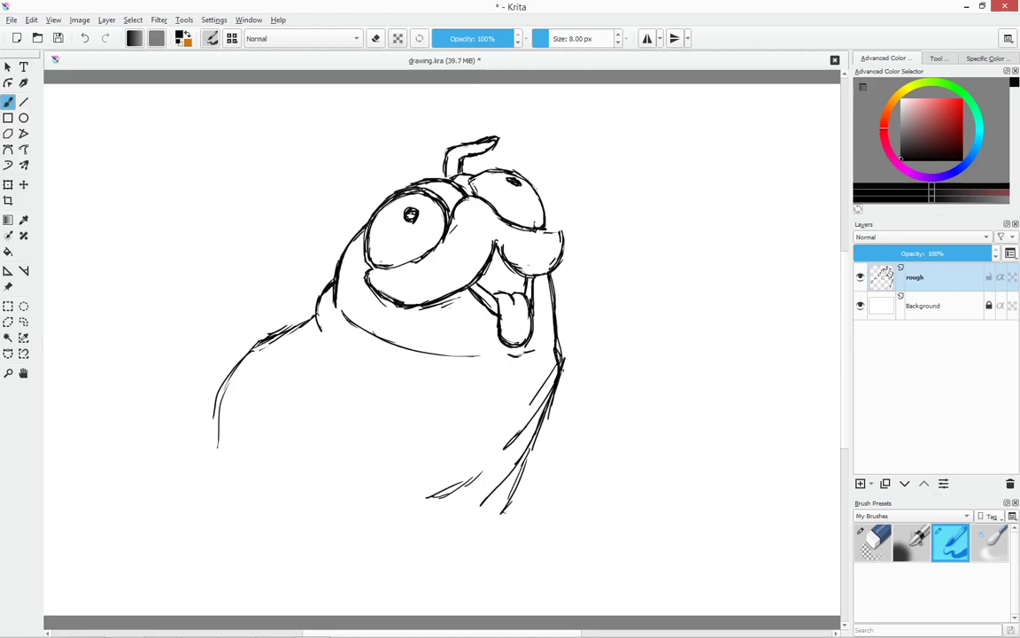
{"action": "key", "text": "ctrl+z"}
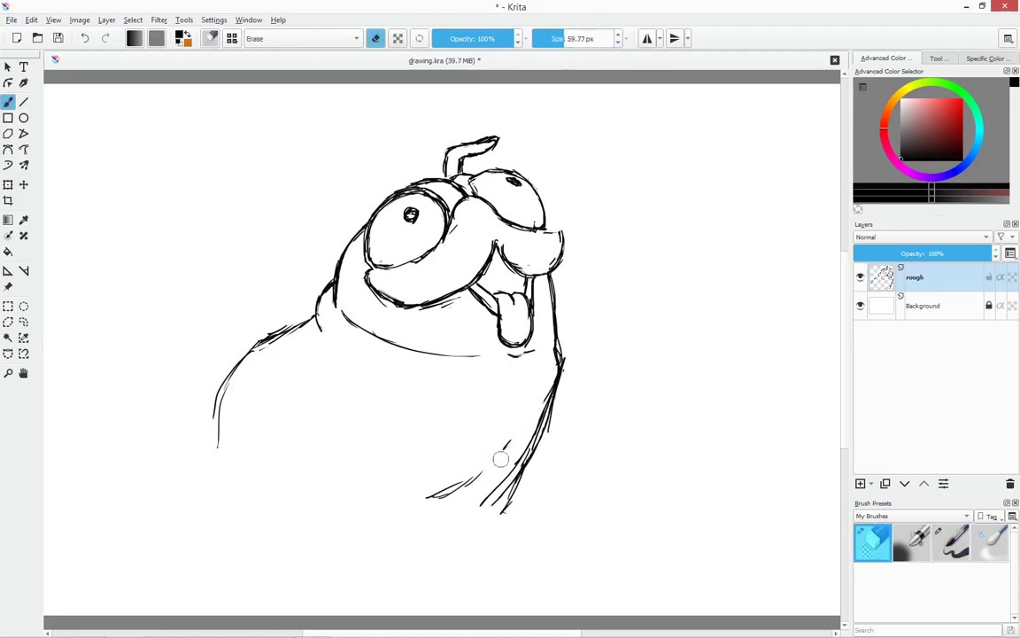
Close the rounded body outline with the left side and bottom curve
{"action": "left_click_drag", "start_coordinate": [507, 503], "coordinate": [464, 522]}
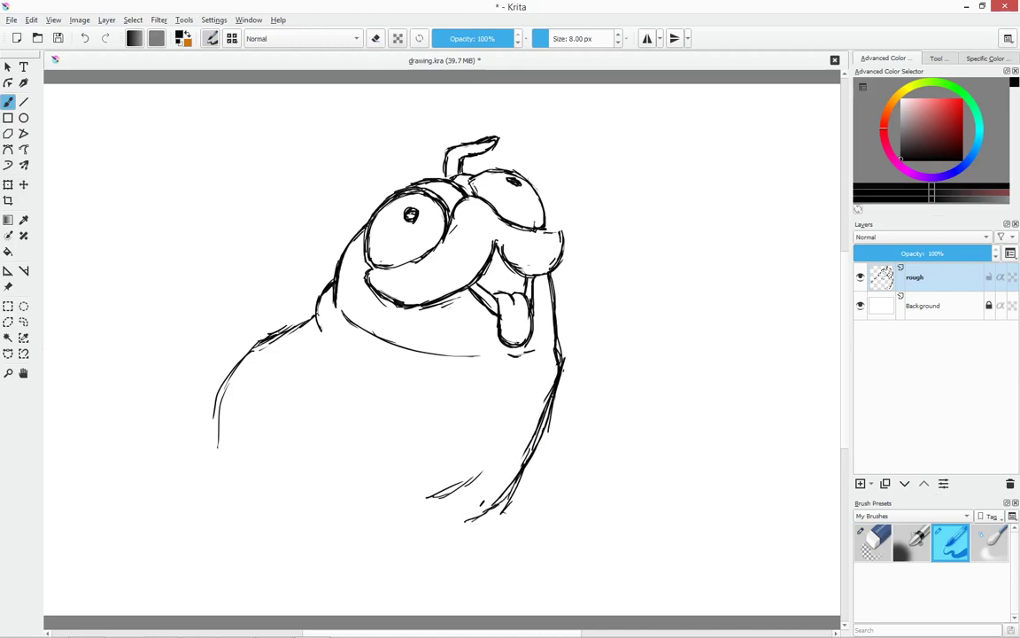
{"action": "left_click_drag", "start_coordinate": [266, 335], "coordinate": [209, 416]}
{"action": "mouse_move", "coordinate": [222, 372]}
{"action": "left_mouse_down"}
{"action": "mouse_move", "coordinate": [200, 452]}
{"action": "mouse_move", "coordinate": [235, 527]}
{"action": "mouse_move", "coordinate": [438, 529]}
{"action": "left_mouse_up"}
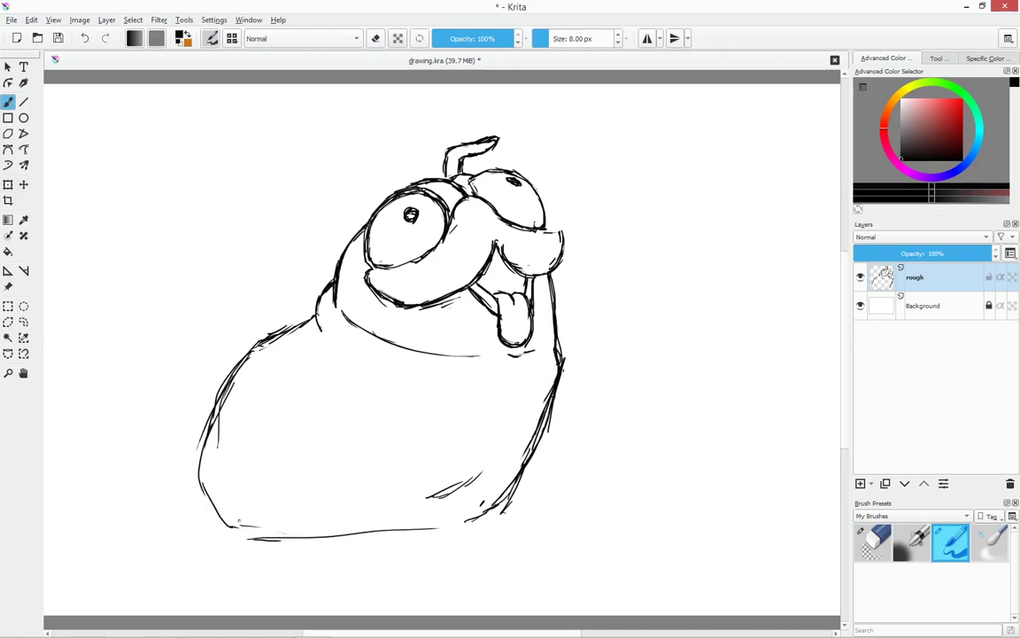
{"action": "mouse_move", "coordinate": [205, 500]}
{"action": "left_mouse_down"}
{"action": "mouse_move", "coordinate": [496, 512]}
{"action": "mouse_move", "coordinate": [661, 587]}
{"action": "left_mouse_up"}
Scale the whole sketch up to fill the canvas and save the file
{"action": "left_click", "coordinate": [8, 184]}
{"action": "left_click_drag", "start_coordinate": [590, 387], "coordinate": [611, 391]}
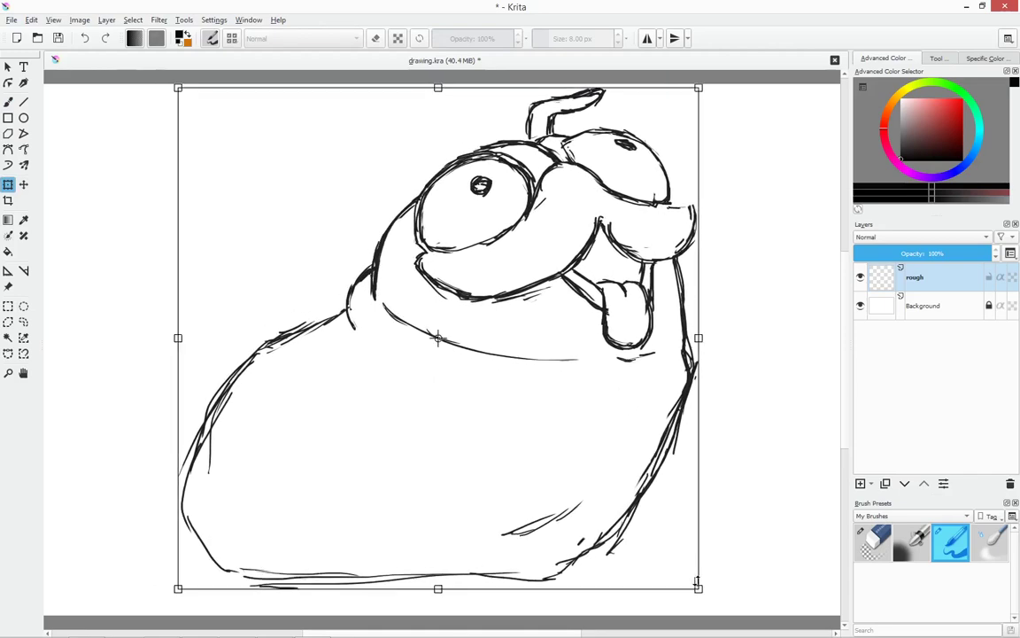
{"action": "key", "text": "Return"}
{"action": "key", "text": "b"}
{"action": "key", "text": "ctrl+s"}
{"action": "key", "text": "ctrl+r"}
Squeeze the sketch slightly narrower from the left side
{"action": "key", "text": "ctrl+t"}
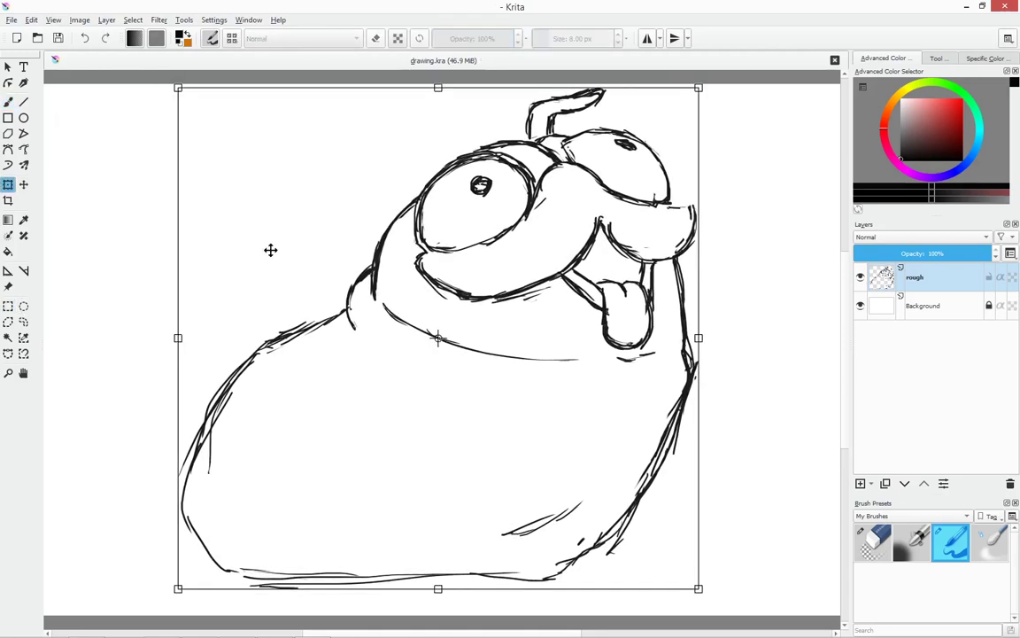
{"action": "left_click_drag", "start_coordinate": [179, 338], "coordinate": [204, 338]}
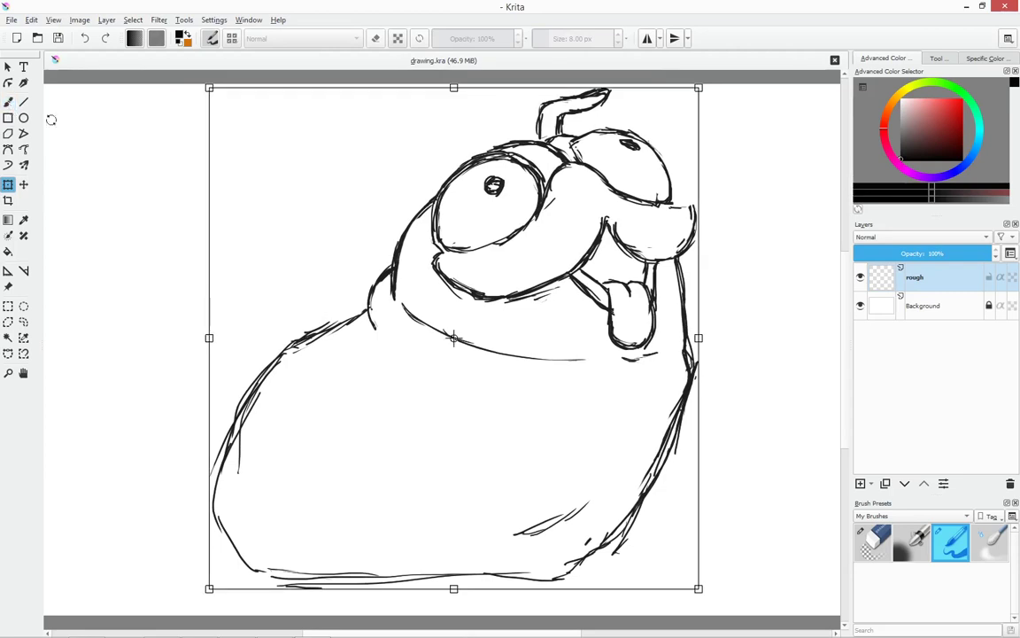
{"action": "key", "text": "Return"}
Sketch the small right foot and erase part of the right body outline
{"action": "key", "text": "b"}
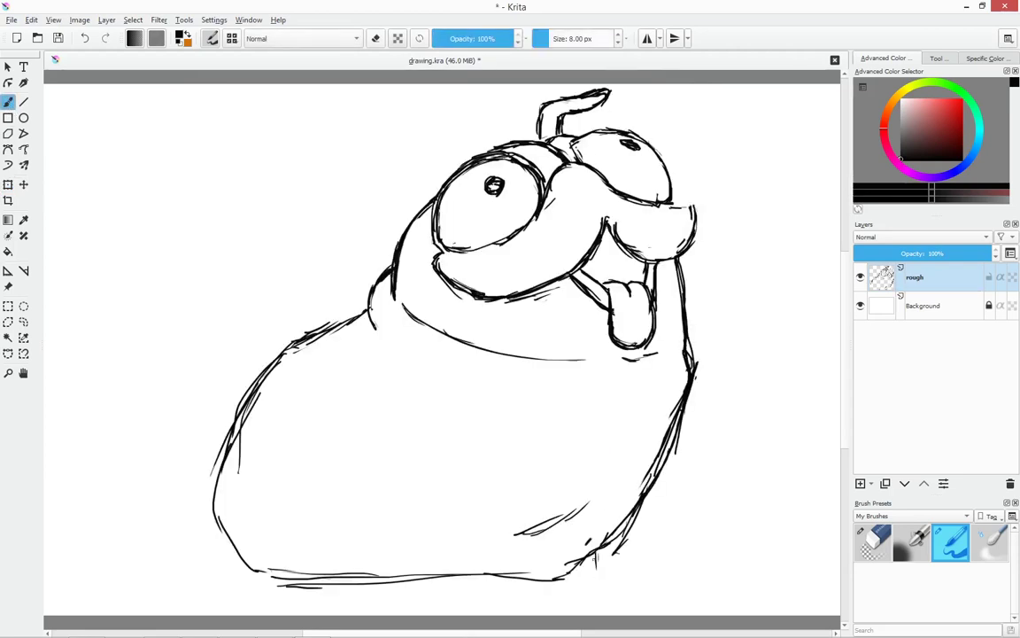
{"action": "left_click_drag", "start_coordinate": [592, 558], "coordinate": [620, 577]}
{"action": "mouse_move", "coordinate": [623, 518]}
{"action": "left_mouse_down"}
{"action": "mouse_move", "coordinate": [626, 560]}
{"action": "mouse_move", "coordinate": [651, 576]}
{"action": "left_mouse_up"}
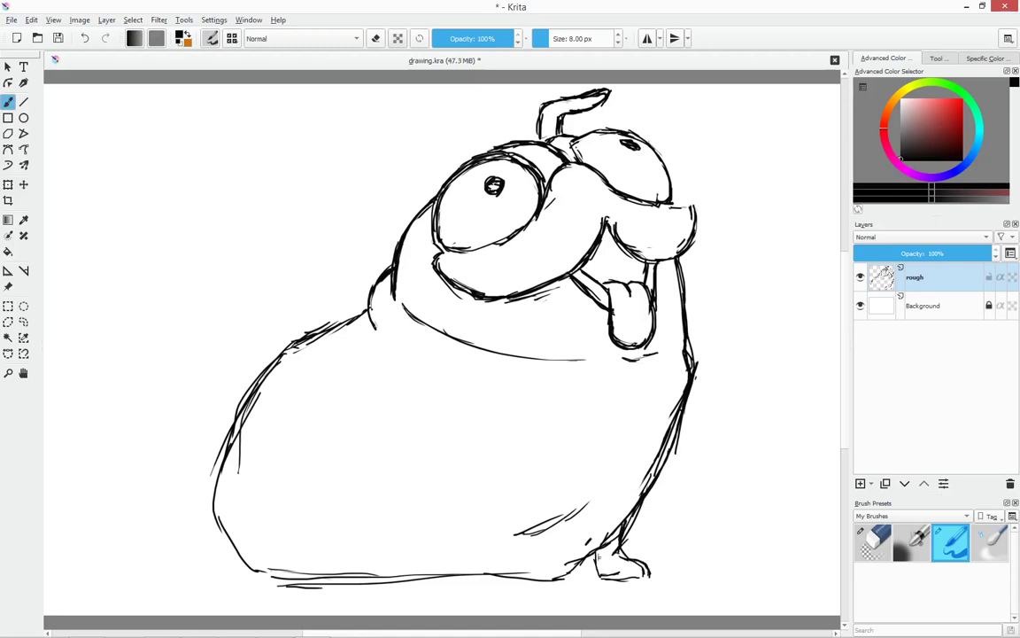
{"action": "key", "text": "slash"}
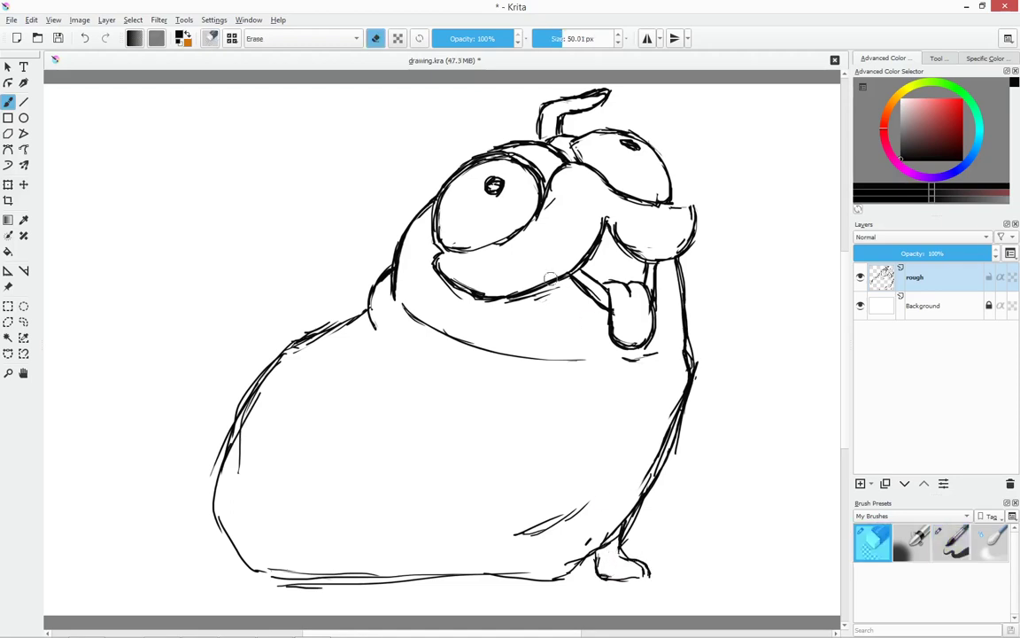
{"action": "key", "text": "slash"}
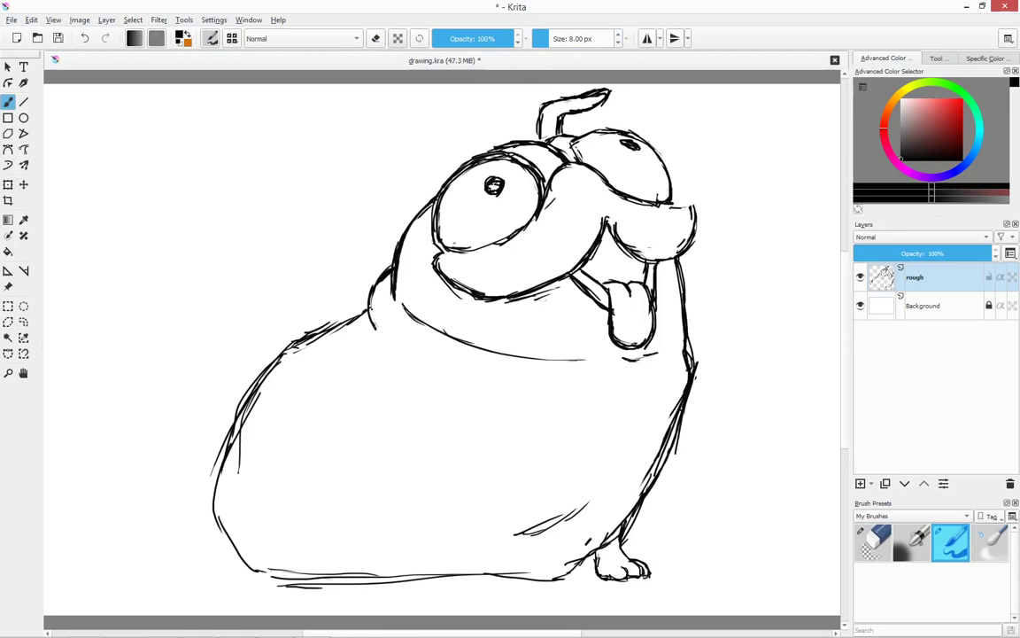
{"action": "key", "text": "slash"}
{"action": "left_click_drag", "start_coordinate": [696, 357], "coordinate": [685, 421]}
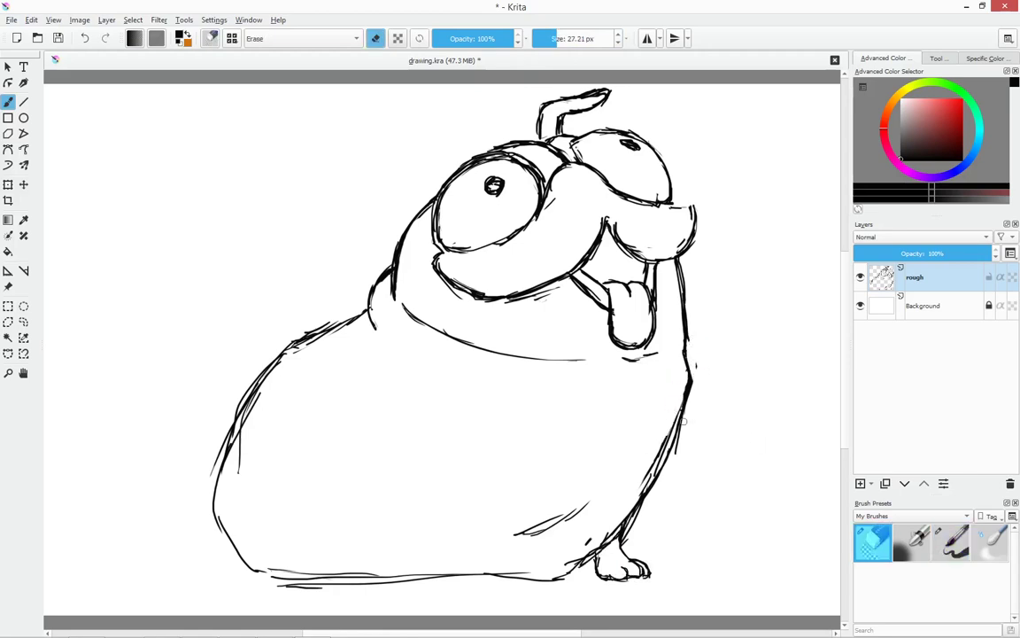
{"action": "key", "text": "slash"}
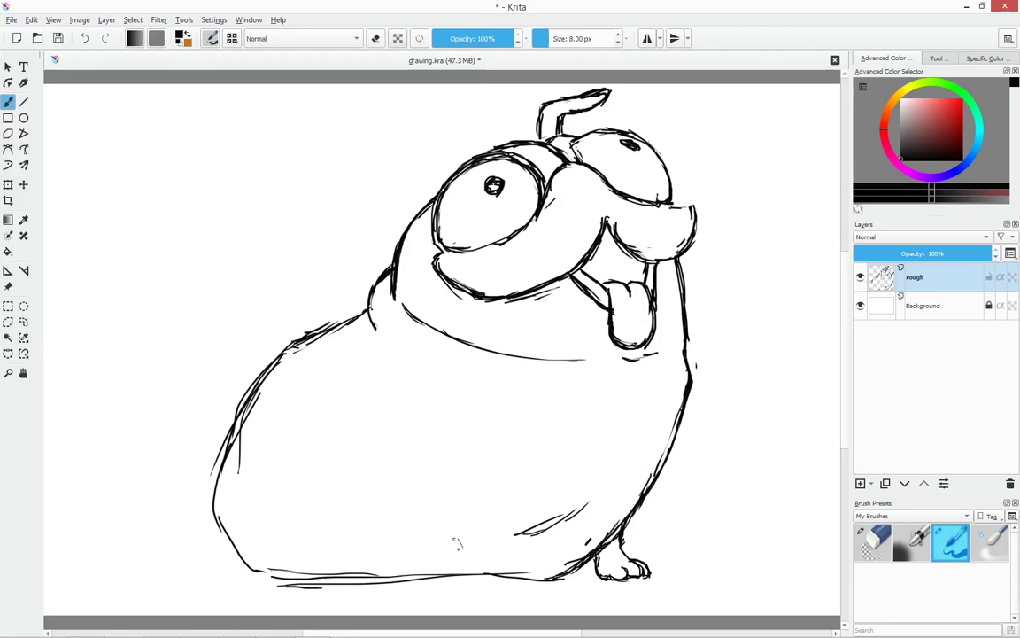
Draw the front legs and the curved haunch over the rear leg
{"action": "left_click_drag", "start_coordinate": [449, 522], "coordinate": [463, 558]}
{"action": "mouse_move", "coordinate": [500, 504]}
{"action": "left_mouse_down"}
{"action": "mouse_move", "coordinate": [486, 583]}
{"action": "mouse_move", "coordinate": [512, 582]}
{"action": "left_mouse_up"}
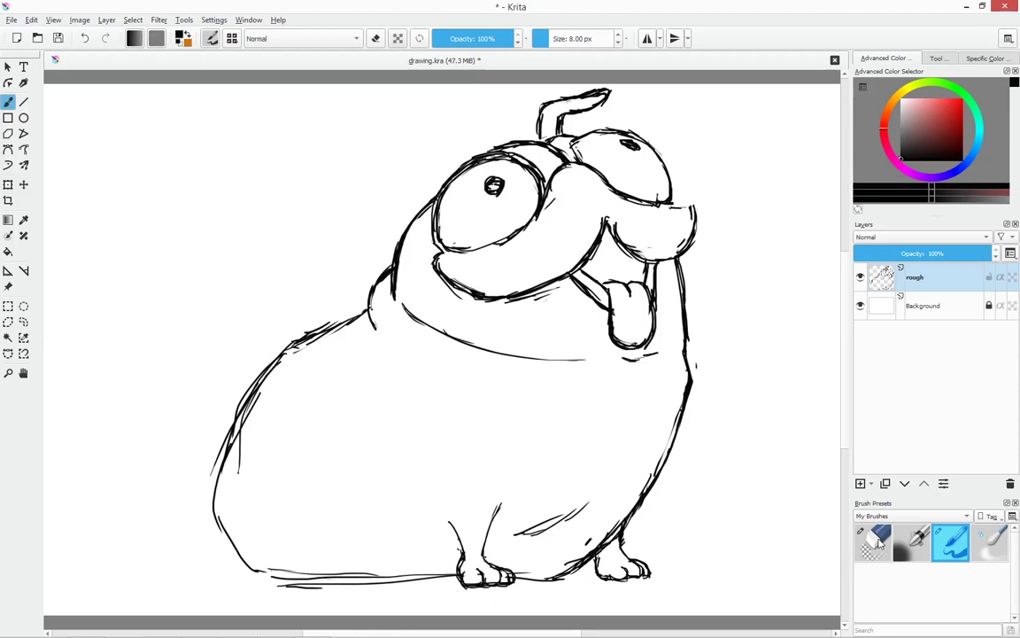
{"action": "left_click_drag", "start_coordinate": [385, 420], "coordinate": [387, 473]}
{"action": "left_click_drag", "start_coordinate": [373, 416], "coordinate": [368, 551]}
{"action": "mouse_move", "coordinate": [313, 512]}
{"action": "left_mouse_down"}
{"action": "mouse_move", "coordinate": [339, 574]}
{"action": "mouse_move", "coordinate": [392, 585]}
{"action": "mouse_move", "coordinate": [388, 425]}
{"action": "mouse_move", "coordinate": [397, 443]}
{"action": "left_mouse_up"}
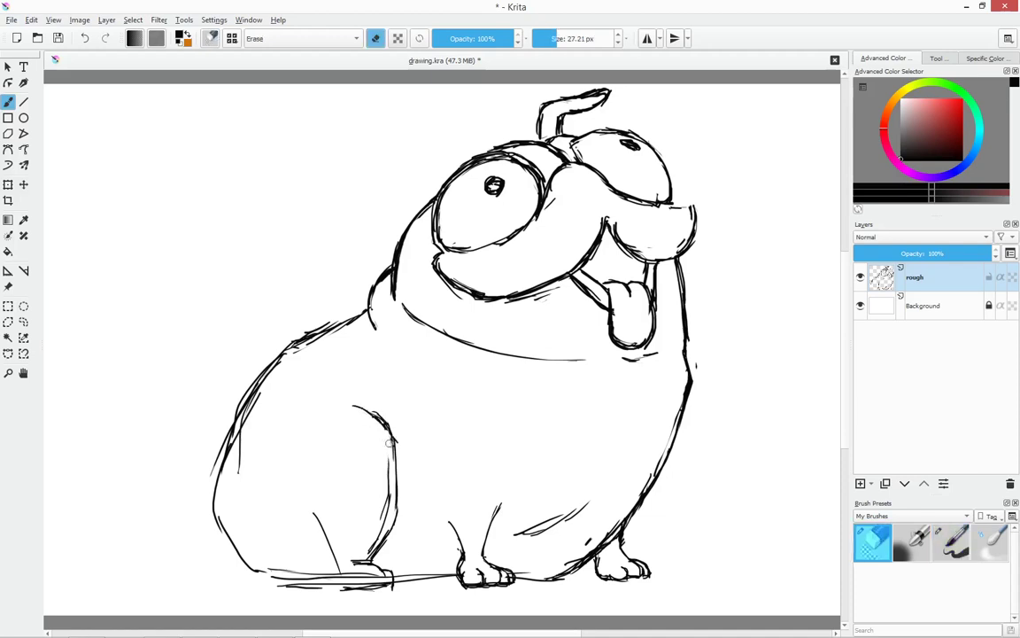
{"action": "left_click_drag", "start_coordinate": [246, 490], "coordinate": [376, 402]}
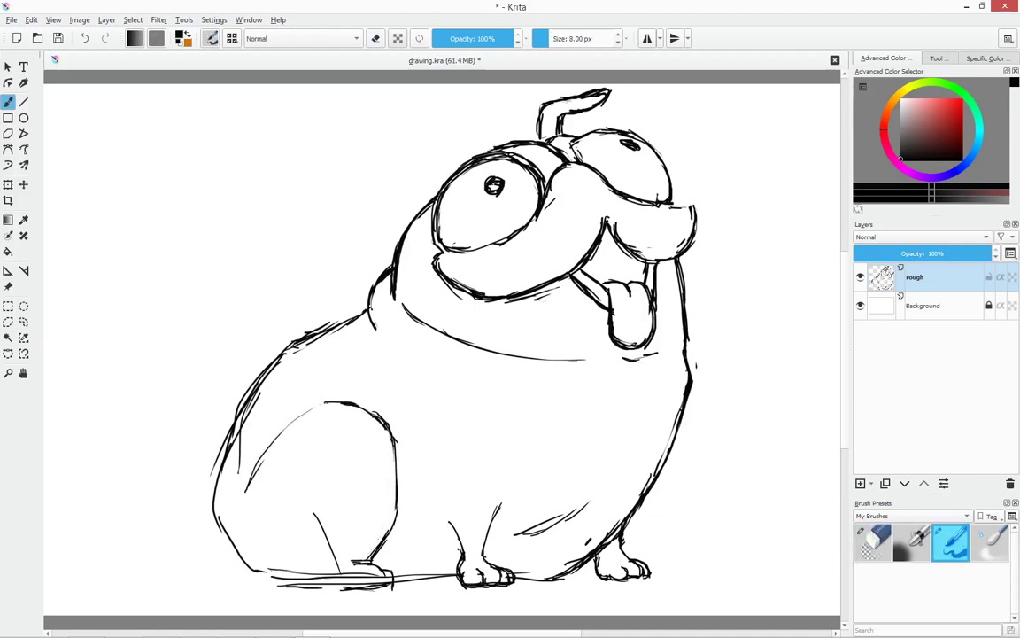
{"action": "left_click_drag", "start_coordinate": [276, 450], "coordinate": [310, 535]}
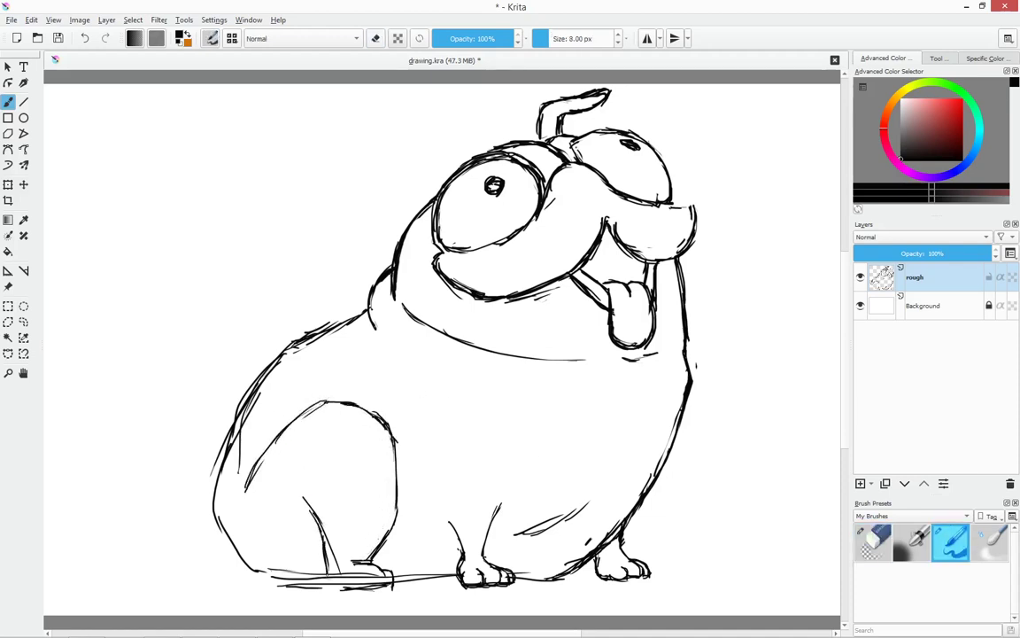
Clean up the lower-left contour, add toes to the front paw and sketch a curled tail
{"action": "key", "text": "e"}
{"action": "key", "text": "e"}
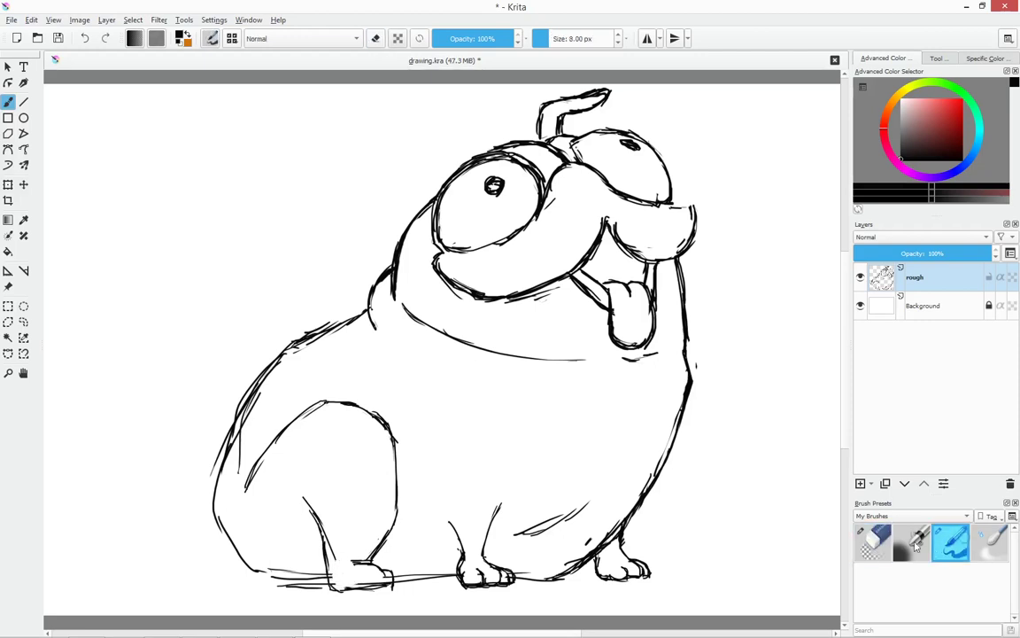
{"action": "left_click_drag", "start_coordinate": [212, 496], "coordinate": [319, 577]}
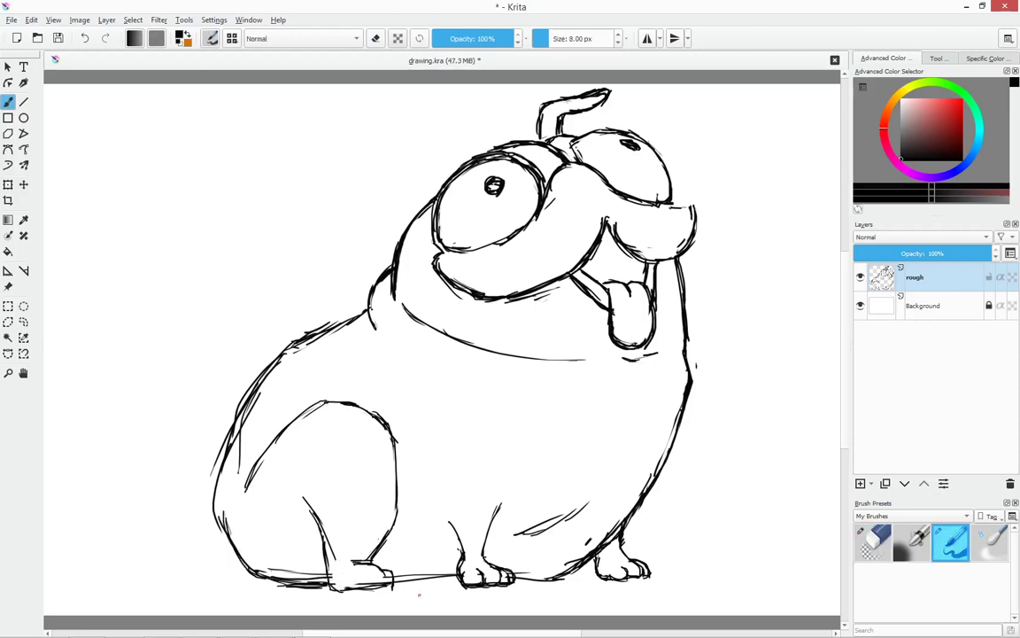
{"action": "left_click_drag", "start_coordinate": [199, 469], "coordinate": [218, 372]}
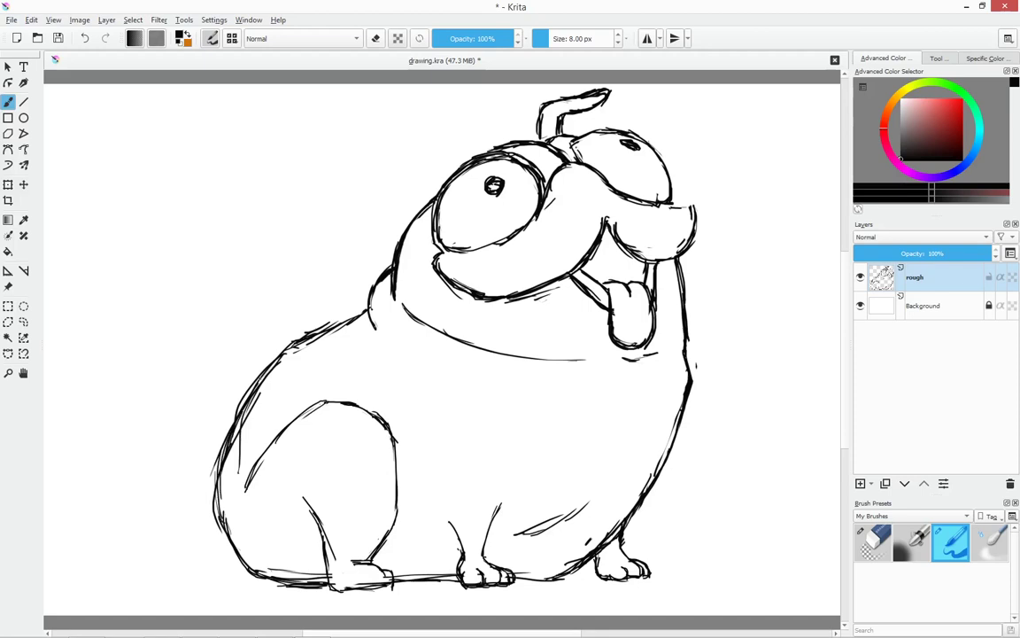
{"action": "key", "text": "e"}
{"action": "left_click_drag", "start_coordinate": [219, 425], "coordinate": [229, 359]}
{"action": "left_click_drag", "start_coordinate": [284, 294], "coordinate": [242, 394]}
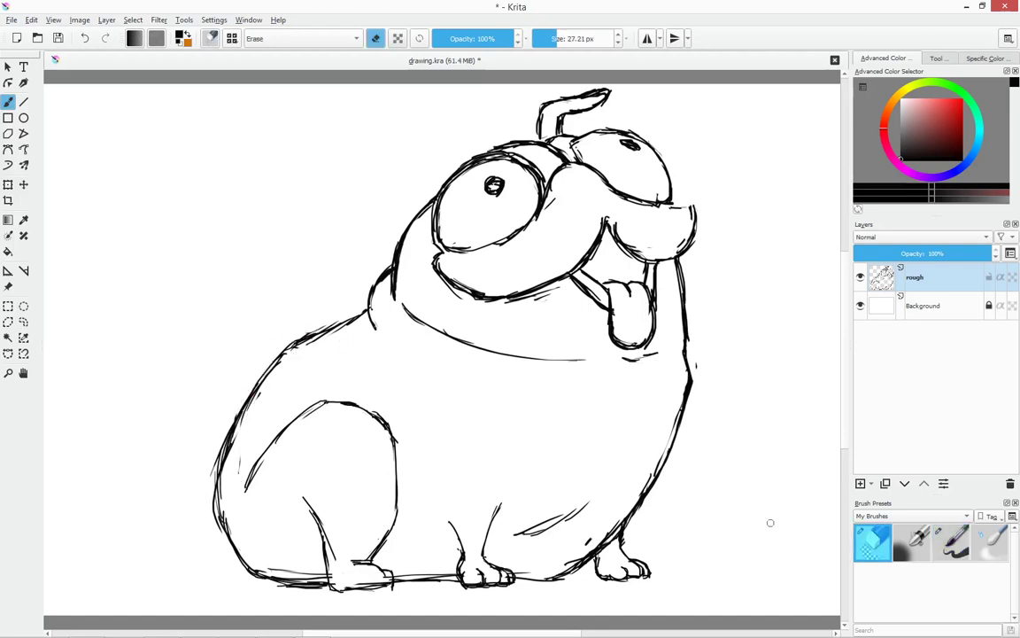
{"action": "key", "text": "e"}
{"action": "left_click_drag", "start_coordinate": [352, 576], "coordinate": [373, 572]}
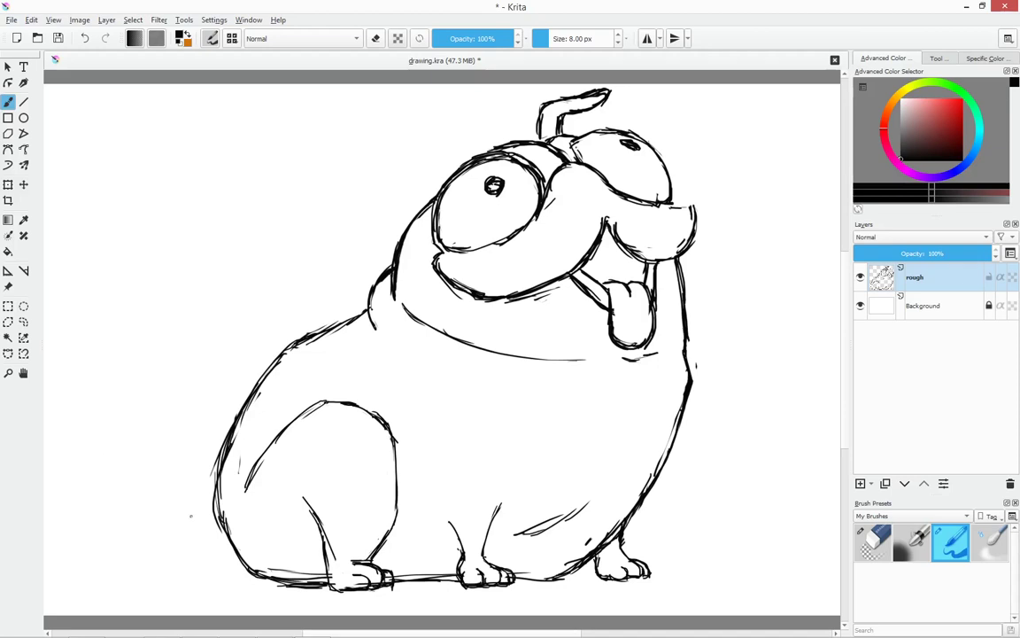
{"action": "mouse_move", "coordinate": [199, 436]}
{"action": "left_mouse_down"}
{"action": "mouse_move", "coordinate": [157, 496]}
{"action": "mouse_move", "coordinate": [221, 567]}
{"action": "mouse_move", "coordinate": [158, 505]}
{"action": "mouse_move", "coordinate": [234, 571]}
{"action": "left_mouse_up"}
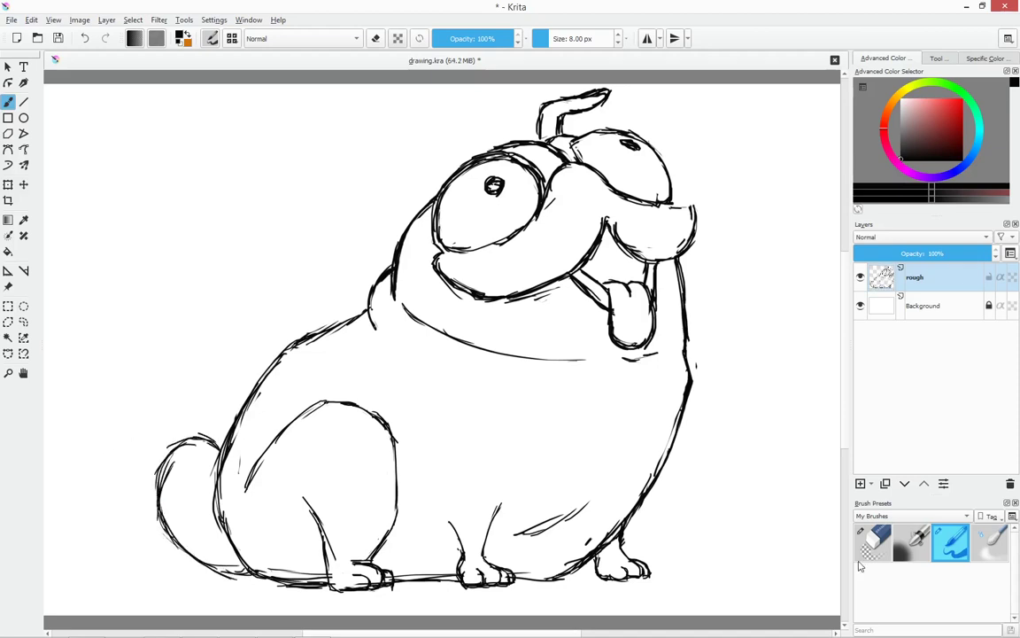
Add a tail stroke, then draw the folded left ear and a small nose between the eyes
{"action": "key", "text": "e"}
{"action": "key", "text": "e"}
{"action": "left_click_drag", "start_coordinate": [168, 447], "coordinate": [212, 539]}
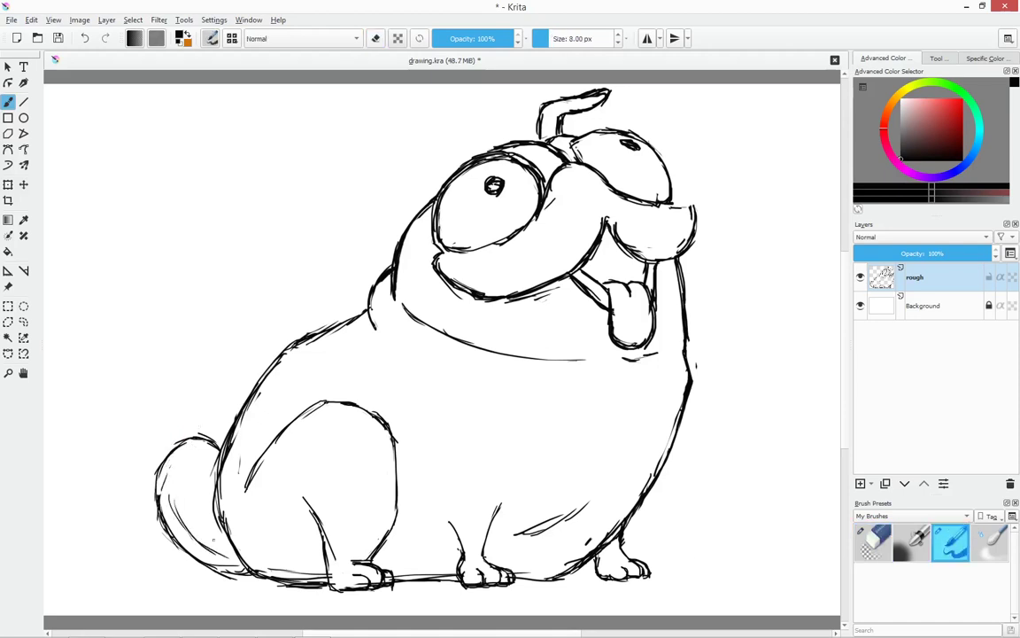
{"action": "mouse_move", "coordinate": [463, 129]}
{"action": "left_mouse_down"}
{"action": "mouse_move", "coordinate": [476, 152]}
{"action": "mouse_move", "coordinate": [429, 168]}
{"action": "mouse_move", "coordinate": [475, 151]}
{"action": "left_mouse_up"}
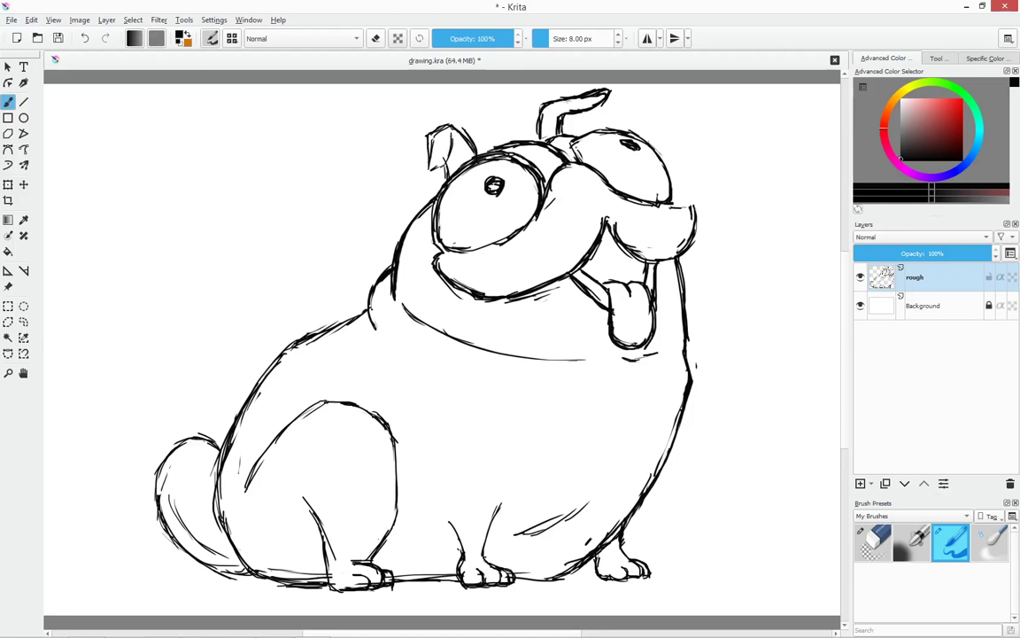
{"action": "key", "text": "e"}
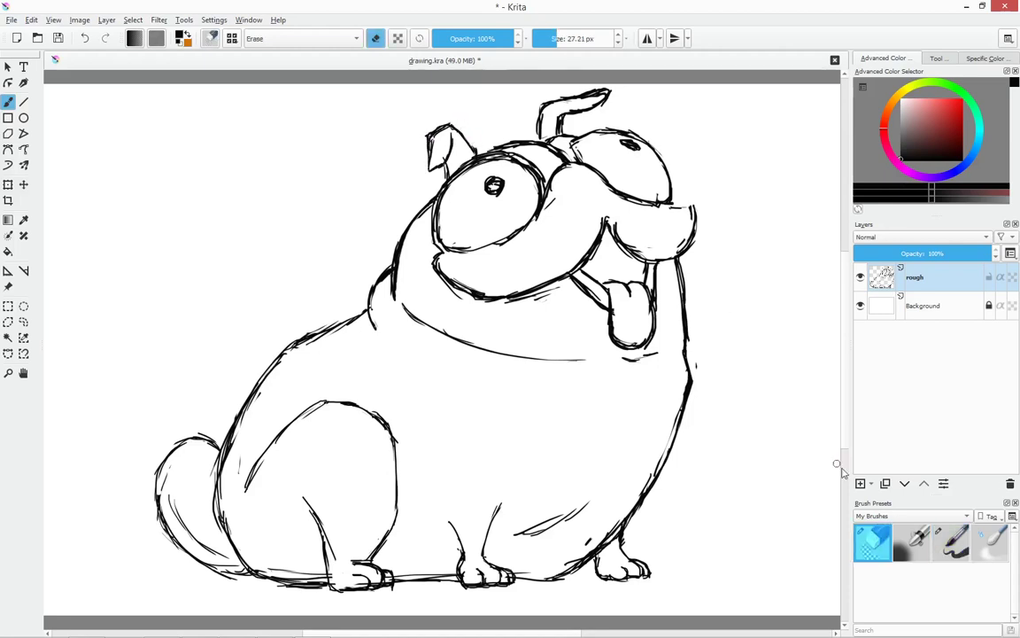
{"action": "key", "text": "e"}
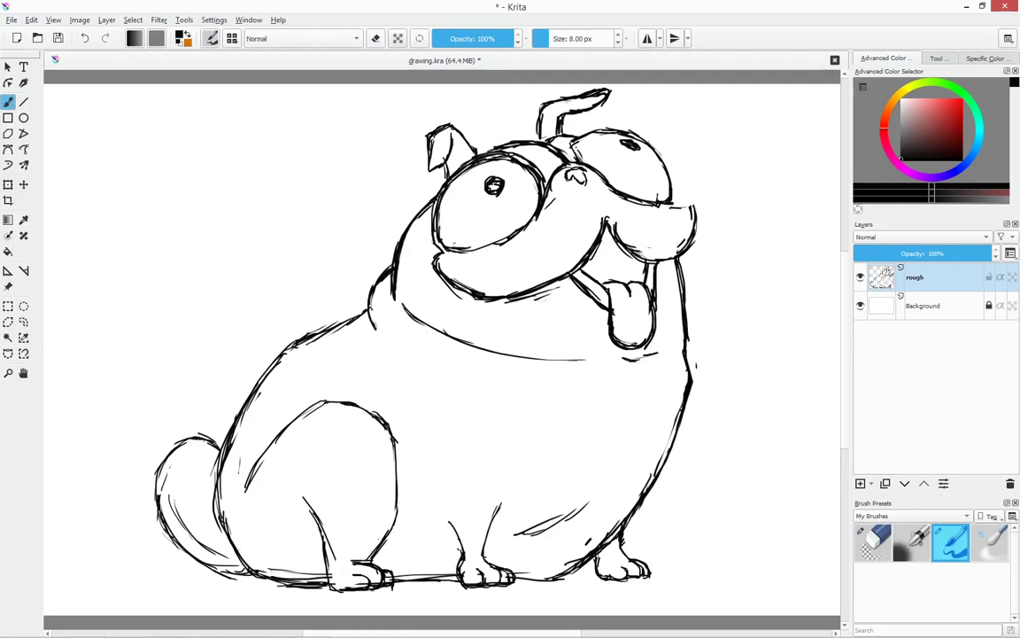
{"action": "key", "text": "e"}
{"action": "key", "text": "e"}
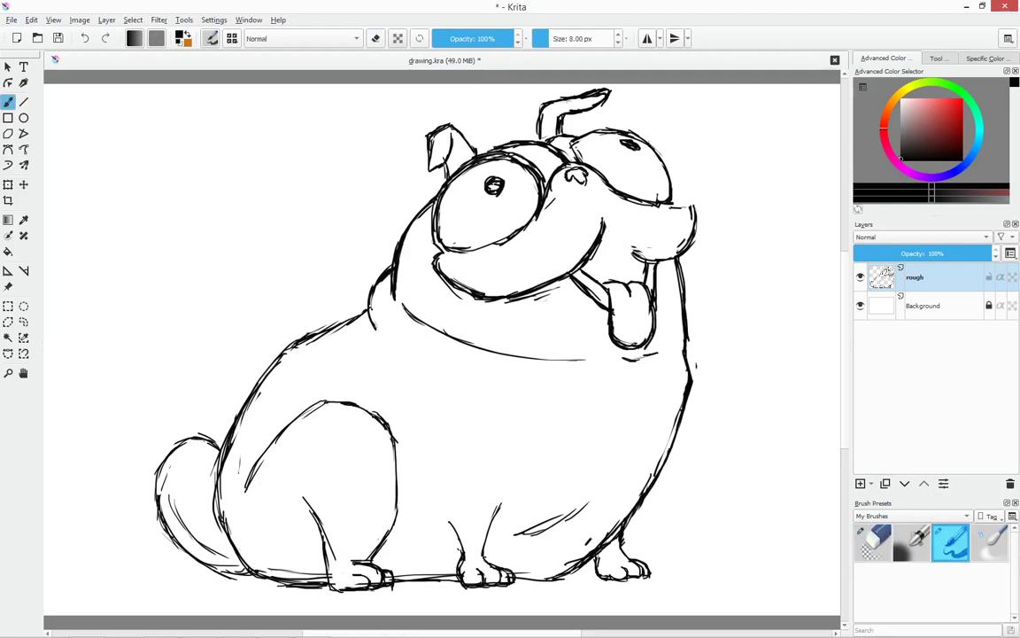
{"action": "key", "text": "e"}
{"action": "key", "text": "e"}
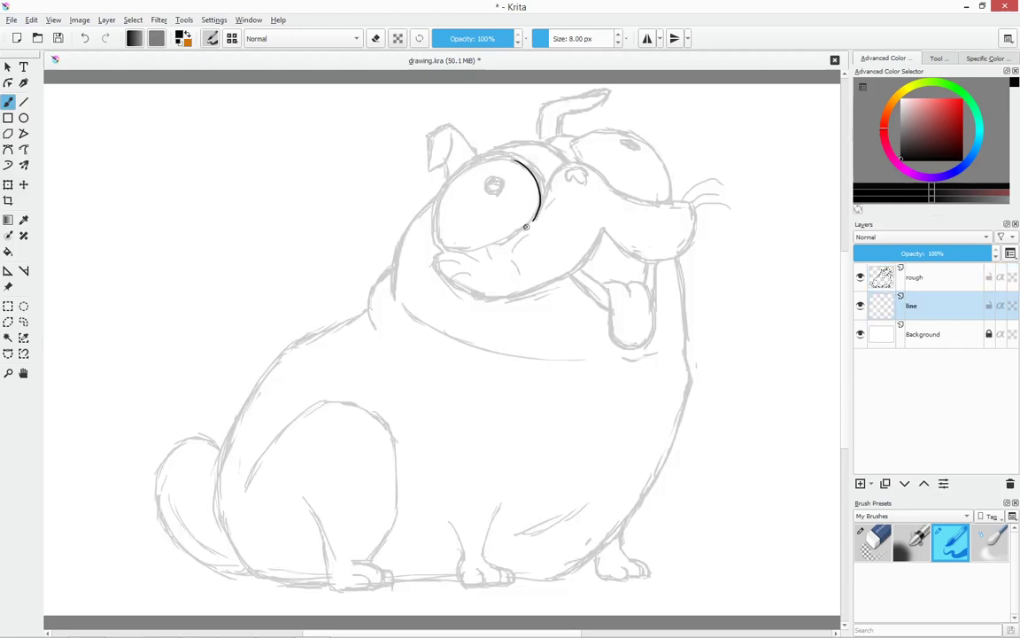
Ink the outlines of both eyes and the curl above the head
{"action": "mouse_move", "coordinate": [531, 164]}
{"action": "left_mouse_down"}
{"action": "mouse_move", "coordinate": [540, 217]}
{"action": "mouse_move", "coordinate": [459, 254]}
{"action": "left_mouse_up"}
{"action": "key", "text": "e"}
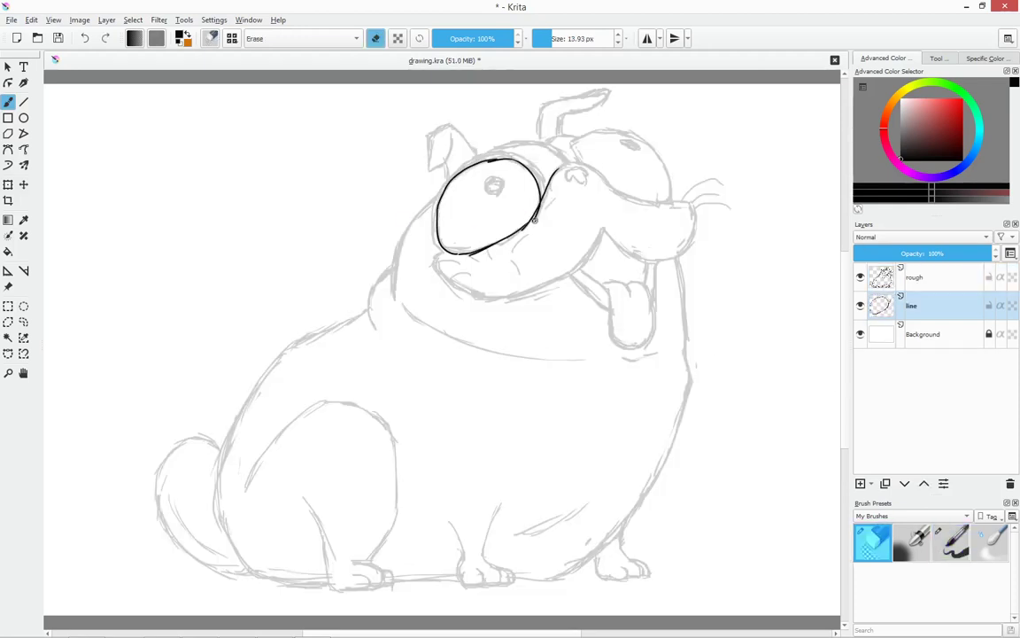
{"action": "key", "text": "e"}
{"action": "left_click_drag", "start_coordinate": [575, 143], "coordinate": [670, 207]}
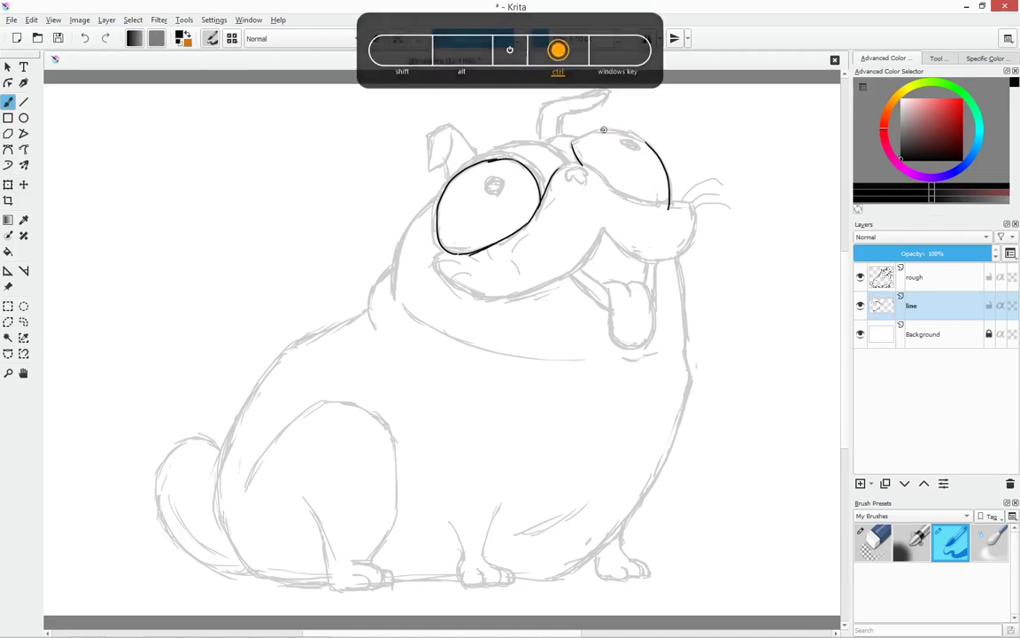
{"action": "left_click_drag", "start_coordinate": [604, 132], "coordinate": [576, 141]}
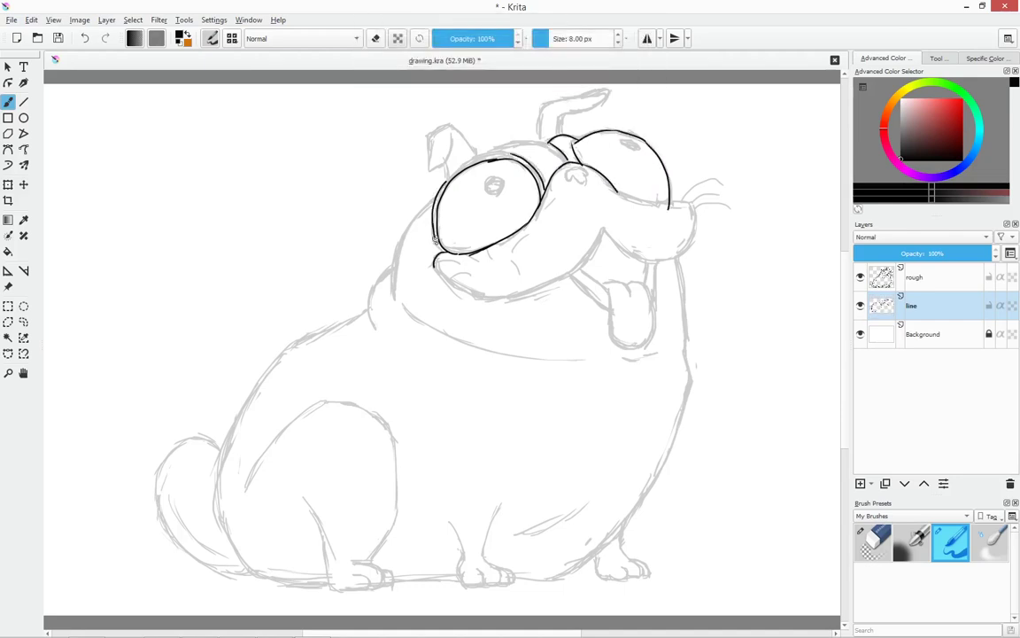
{"action": "left_click_drag", "start_coordinate": [556, 133], "coordinate": [543, 138]}
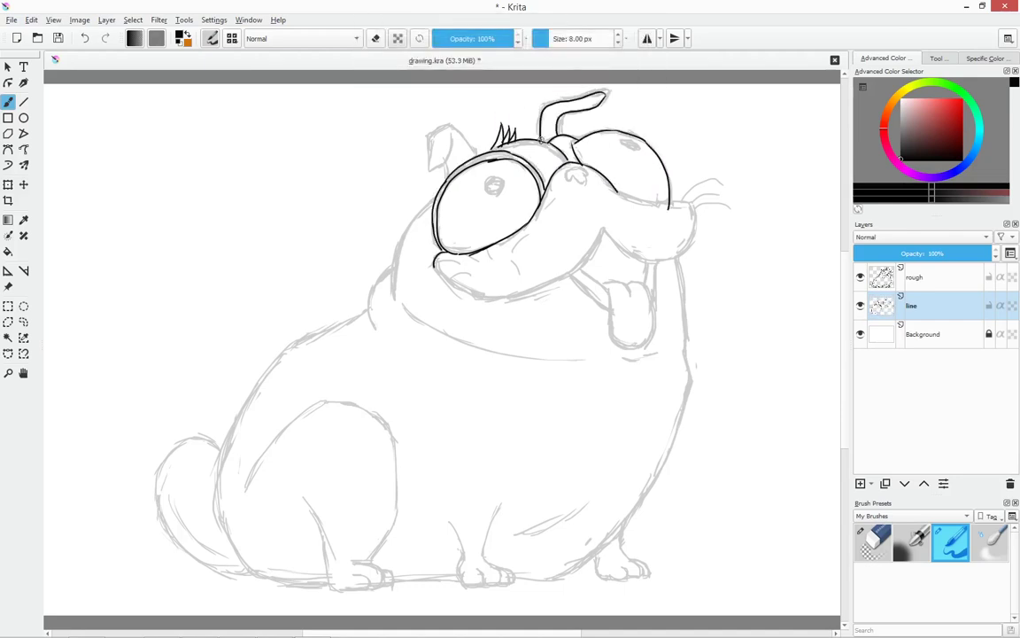
Ink the nose, muzzle, tongue, neck and right body contour
{"action": "left_click_drag", "start_coordinate": [670, 204], "coordinate": [678, 257]}
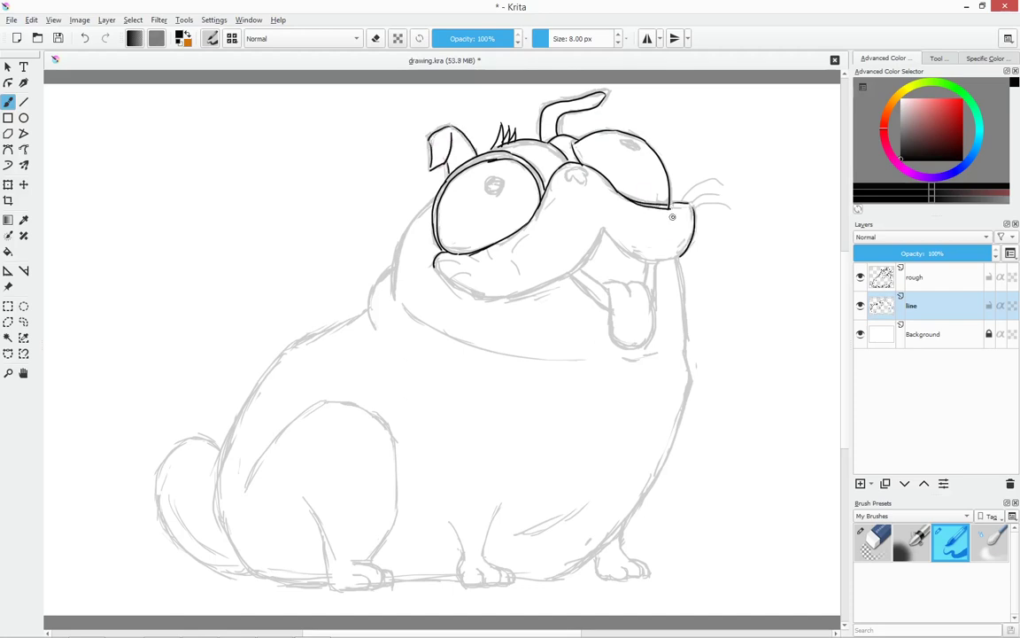
{"action": "left_click_drag", "start_coordinate": [602, 229], "coordinate": [674, 260]}
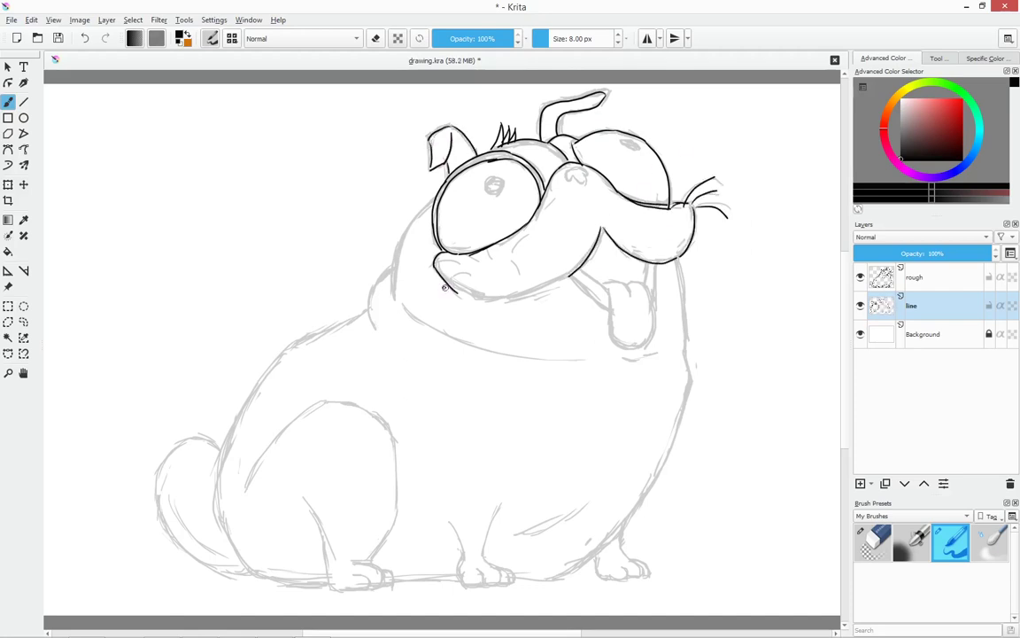
{"action": "left_click_drag", "start_coordinate": [608, 286], "coordinate": [648, 346]}
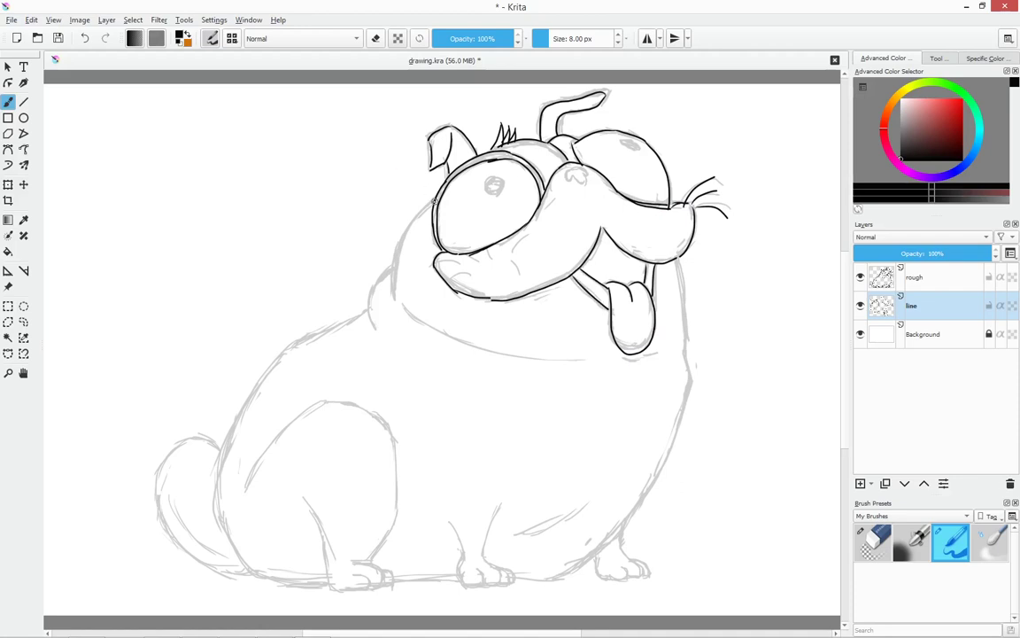
{"action": "left_click_drag", "start_coordinate": [434, 202], "coordinate": [367, 319]}
{"action": "mouse_move", "coordinate": [678, 257]}
{"action": "left_mouse_down"}
{"action": "mouse_move", "coordinate": [685, 317]}
{"action": "mouse_move", "coordinate": [620, 531]}
{"action": "mouse_move", "coordinate": [561, 576]}
{"action": "left_mouse_up"}
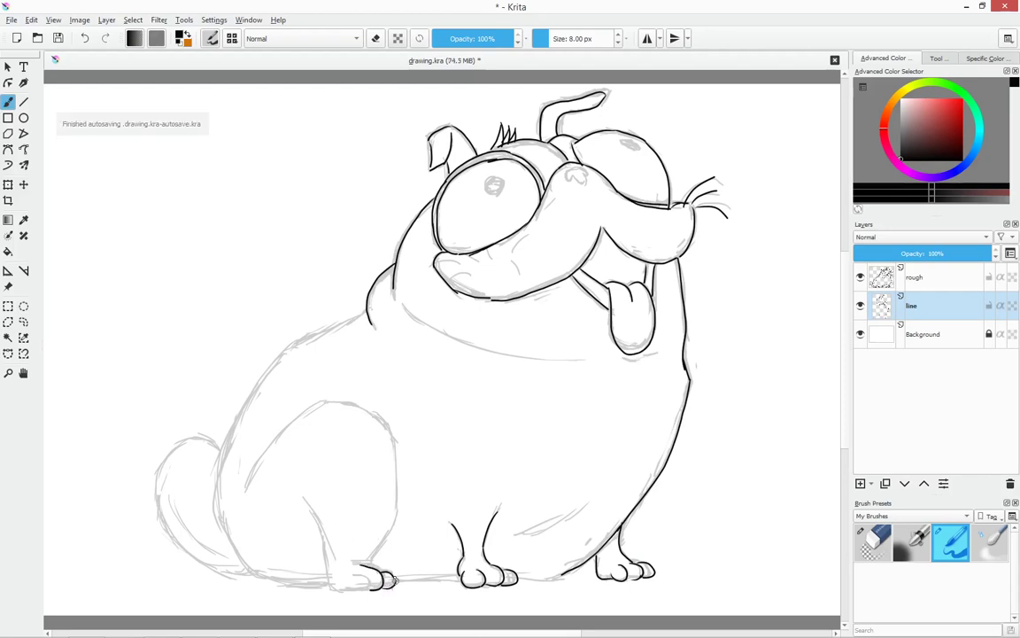
Ink the toes, back contour and tail, and outline the curl in brown
{"action": "left_click_drag", "start_coordinate": [379, 574], "coordinate": [369, 582]}
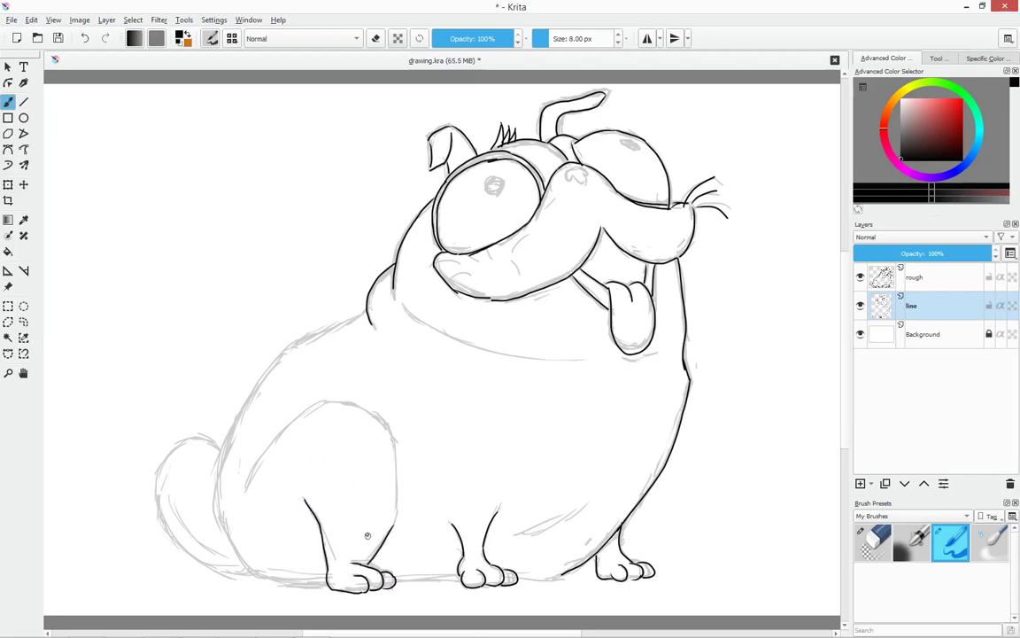
{"action": "left_click_drag", "start_coordinate": [222, 501], "coordinate": [366, 310]}
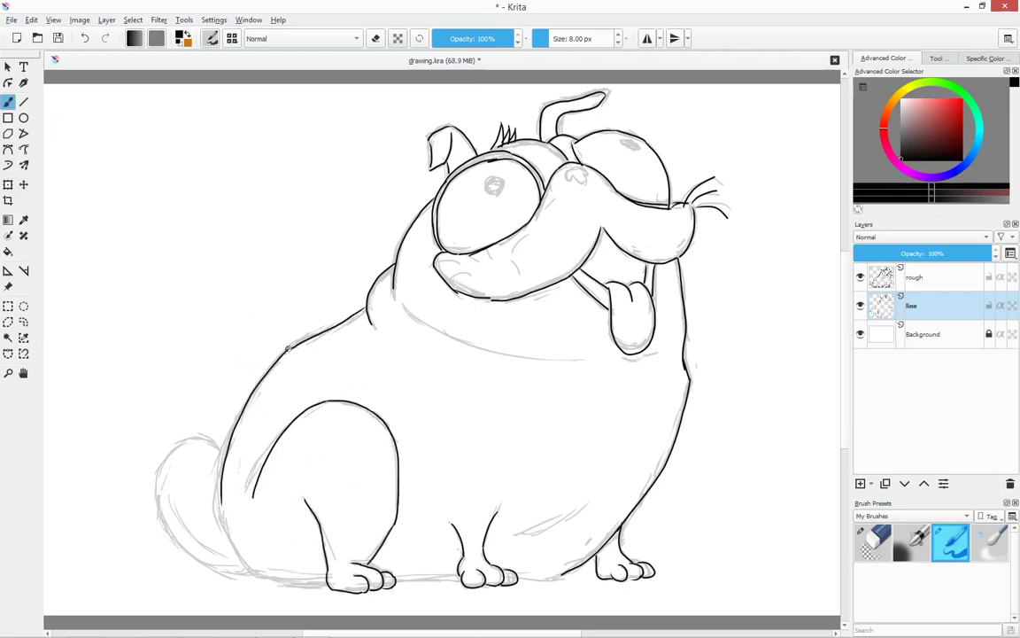
{"action": "left_click_drag", "start_coordinate": [222, 501], "coordinate": [287, 582]}
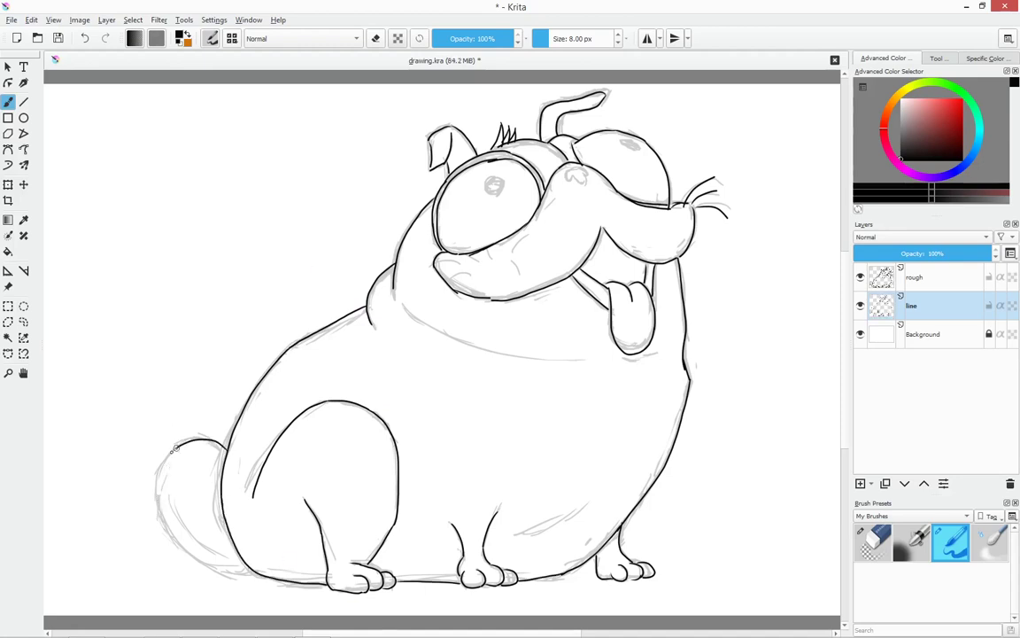
{"action": "left_click_drag", "start_coordinate": [176, 447], "coordinate": [253, 571]}
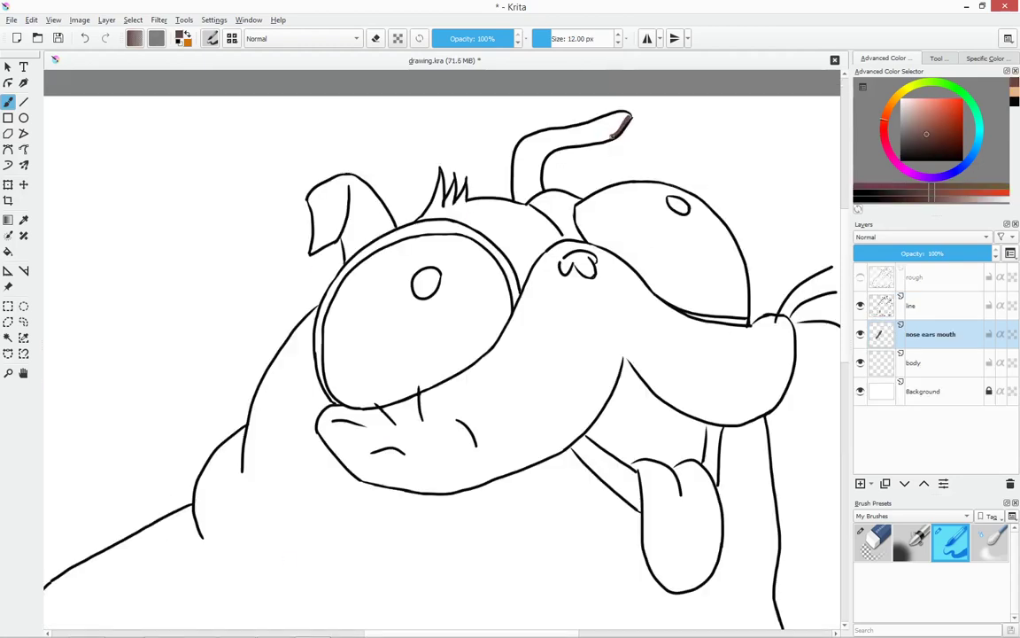
{"action": "mouse_move", "coordinate": [629, 115]}
{"action": "left_mouse_down"}
{"action": "mouse_move", "coordinate": [567, 124]}
{"action": "mouse_move", "coordinate": [516, 199]}
{"action": "mouse_move", "coordinate": [567, 237]}
{"action": "mouse_move", "coordinate": [523, 297]}
{"action": "left_mouse_up"}
Outline the ears, eye edges and snout in dark brown with a slightly smaller brush
{"action": "left_click_drag", "start_coordinate": [482, 238], "coordinate": [518, 305]}
{"action": "left_click_drag", "start_coordinate": [353, 256], "coordinate": [326, 297]}
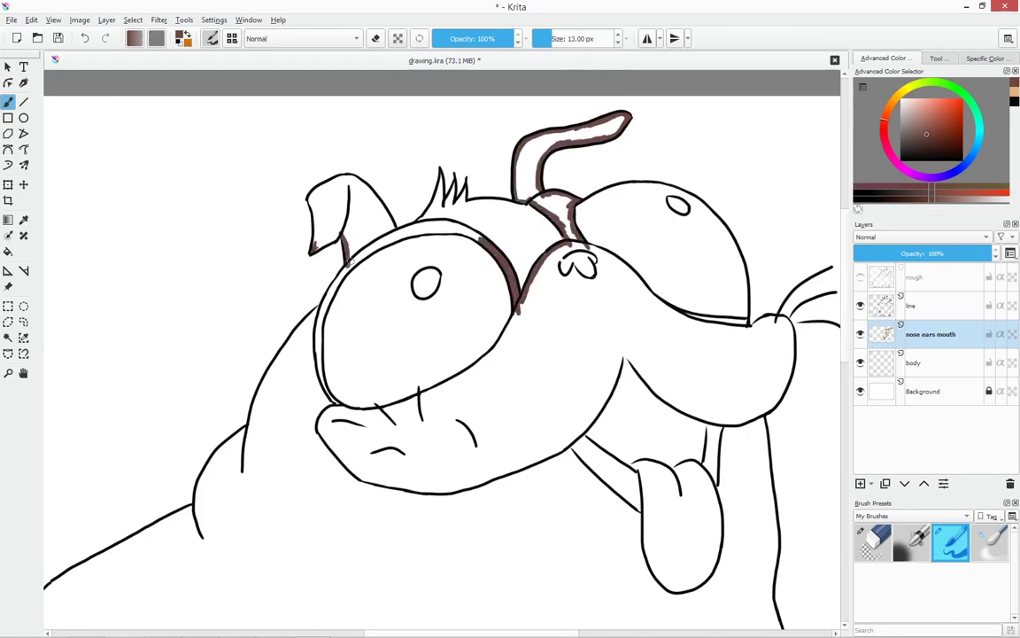
{"action": "mouse_move", "coordinate": [310, 197]}
{"action": "left_mouse_down"}
{"action": "mouse_move", "coordinate": [320, 243]}
{"action": "mouse_move", "coordinate": [409, 193]}
{"action": "left_mouse_up"}
{"action": "key", "text": "minus"}
{"action": "left_click_drag", "start_coordinate": [266, 292], "coordinate": [266, 434]}
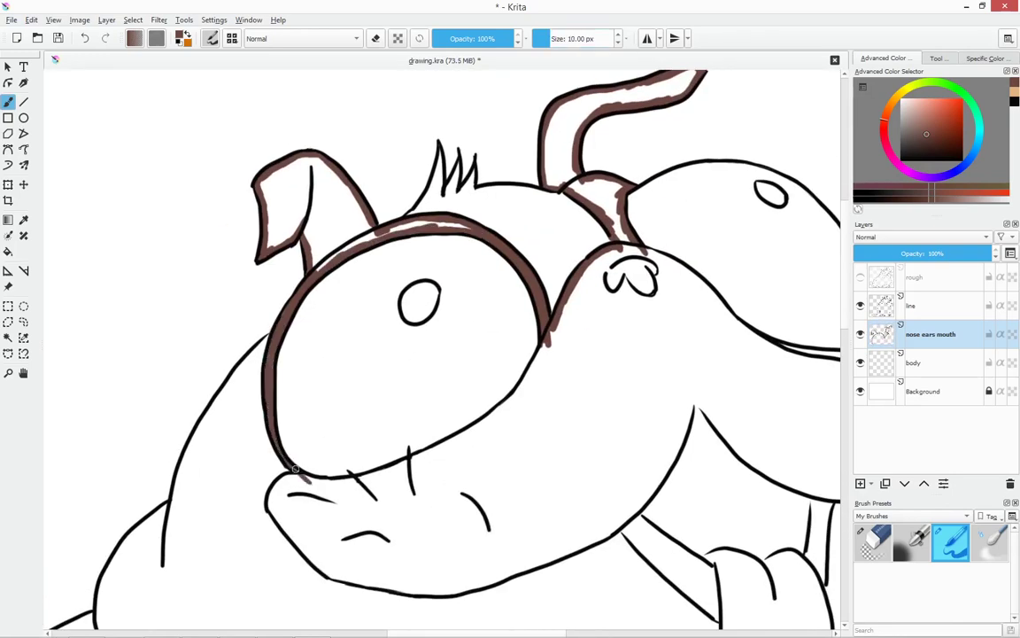
{"action": "left_click_drag", "start_coordinate": [491, 310], "coordinate": [323, 434]}
Fill the ears brown, close the snout outline and bucket-fill the snout brown
{"action": "left_click_drag", "start_coordinate": [257, 222], "coordinate": [283, 266]}
{"action": "left_click_drag", "start_coordinate": [532, 106], "coordinate": [567, 159]}
{"action": "mouse_move", "coordinate": [208, 381]}
{"action": "left_mouse_down"}
{"action": "mouse_move", "coordinate": [372, 461]}
{"action": "mouse_move", "coordinate": [567, 403]}
{"action": "left_mouse_up"}
{"action": "mouse_move", "coordinate": [408, 120]}
{"action": "left_mouse_down"}
{"action": "mouse_move", "coordinate": [562, 213]}
{"action": "mouse_move", "coordinate": [664, 324]}
{"action": "mouse_move", "coordinate": [566, 487]}
{"action": "mouse_move", "coordinate": [478, 545]}
{"action": "left_mouse_up"}
{"action": "left_click", "coordinate": [355, 310]}
On the body layer, paint tan around both eyes and over the forehead
{"action": "left_click", "coordinate": [913, 362]}
{"action": "left_click_drag", "start_coordinate": [381, 293], "coordinate": [452, 372]}
{"action": "left_click_drag", "start_coordinate": [363, 228], "coordinate": [546, 251]}
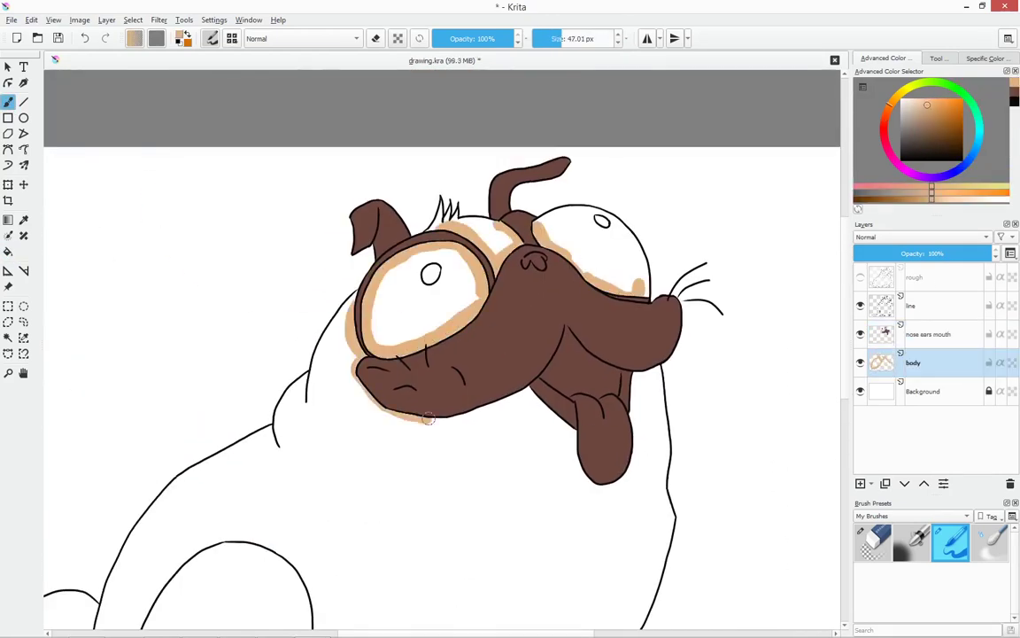
{"action": "left_click_drag", "start_coordinate": [337, 292], "coordinate": [390, 381]}
{"action": "left_click_drag", "start_coordinate": [540, 38], "coordinate": [550, 38]}
{"action": "left_click_drag", "start_coordinate": [345, 200], "coordinate": [443, 197]}
{"action": "left_click_drag", "start_coordinate": [381, 230], "coordinate": [483, 257]}
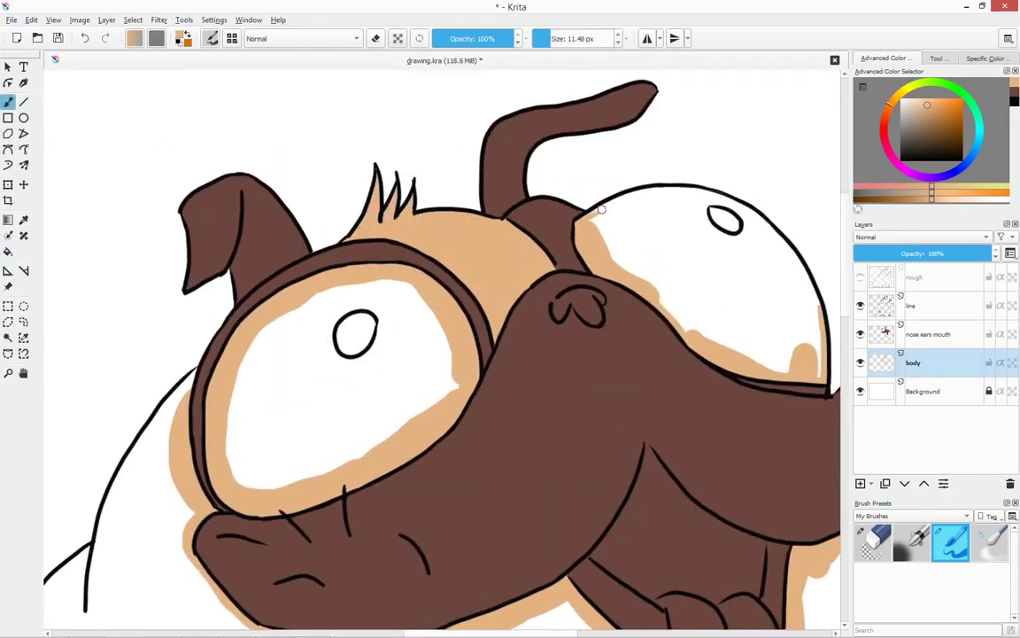
{"action": "left_click_drag", "start_coordinate": [527, 190], "coordinate": [735, 231]}
Paint tan edges along the pug's feet and ground line
{"action": "key", "text": "f"}
{"action": "scroll", "coordinate": [246, 276], "scroll_direction": "down", "scroll_amount": 5}
{"action": "left_click", "coordinate": [8, 102]}
{"action": "scroll", "coordinate": [443, 355], "scroll_direction": "down", "scroll_amount": 5}
{"action": "scroll", "coordinate": [443, 354], "scroll_direction": "down", "scroll_amount": 5}
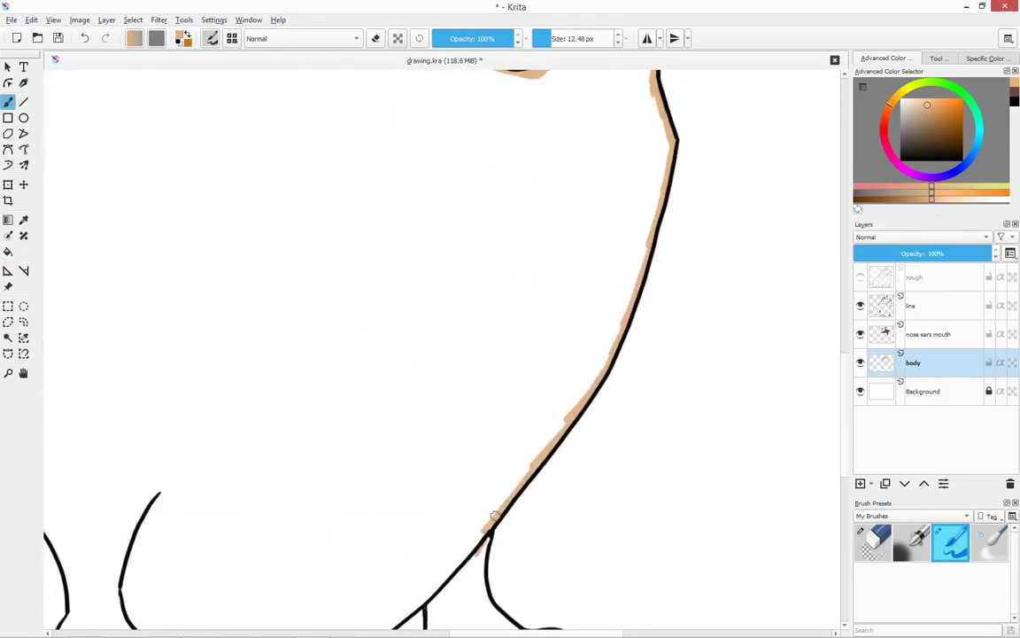
{"action": "scroll", "coordinate": [496, 372], "scroll_direction": "down", "scroll_amount": 5}
{"action": "left_click_drag", "start_coordinate": [496, 368], "coordinate": [523, 398]}
{"action": "scroll", "coordinate": [510, 399], "scroll_direction": "left", "scroll_amount": 5}
{"action": "left_click_drag", "start_coordinate": [345, 373], "coordinate": [496, 337]}
{"action": "scroll", "coordinate": [417, 380], "scroll_direction": "left", "scroll_amount": 5}
{"action": "left_click_drag", "start_coordinate": [266, 390], "coordinate": [514, 390]}
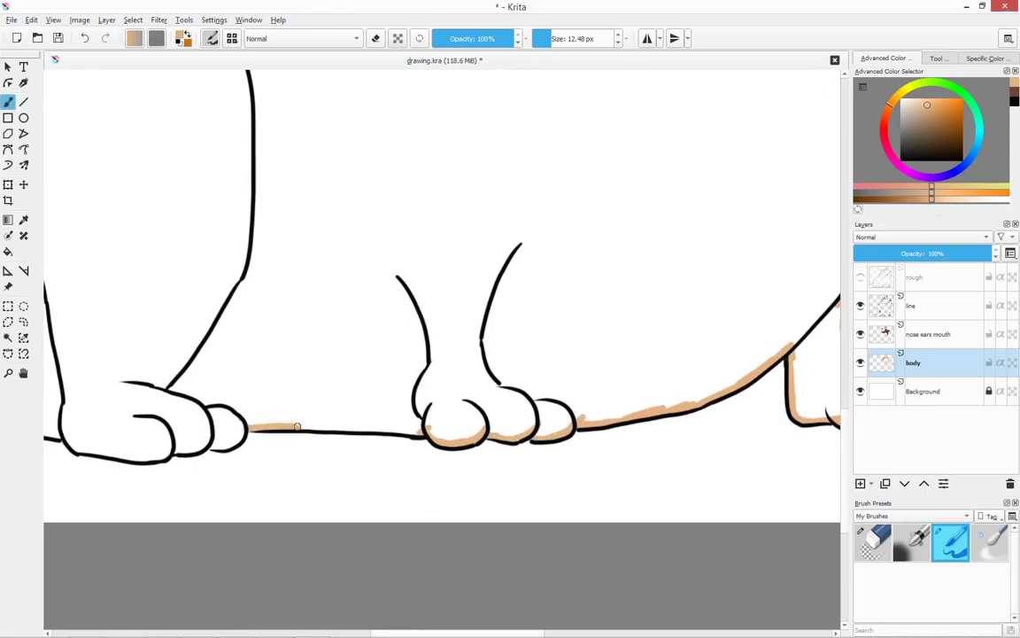
{"action": "scroll", "coordinate": [354, 390], "scroll_direction": "left", "scroll_amount": 5}
Paint tan under the left foot and along the haunch, then fill the body tan
{"action": "left_click_drag", "start_coordinate": [257, 487], "coordinate": [332, 501]}
{"action": "scroll", "coordinate": [332, 500], "scroll_direction": "left", "scroll_amount": 5}
{"action": "left_click_drag", "start_coordinate": [208, 474], "coordinate": [394, 500]}
{"action": "scroll", "coordinate": [394, 501], "scroll_direction": "left", "scroll_amount": 5}
{"action": "mouse_move", "coordinate": [310, 206]}
{"action": "left_mouse_down"}
{"action": "mouse_move", "coordinate": [120, 336]}
{"action": "mouse_move", "coordinate": [381, 534]}
{"action": "left_mouse_up"}
{"action": "scroll", "coordinate": [443, 355], "scroll_direction": "up", "scroll_amount": 5}
{"action": "scroll", "coordinate": [442, 354], "scroll_direction": "up", "scroll_amount": 5}
{"action": "key", "text": "shift+BackSpace"}
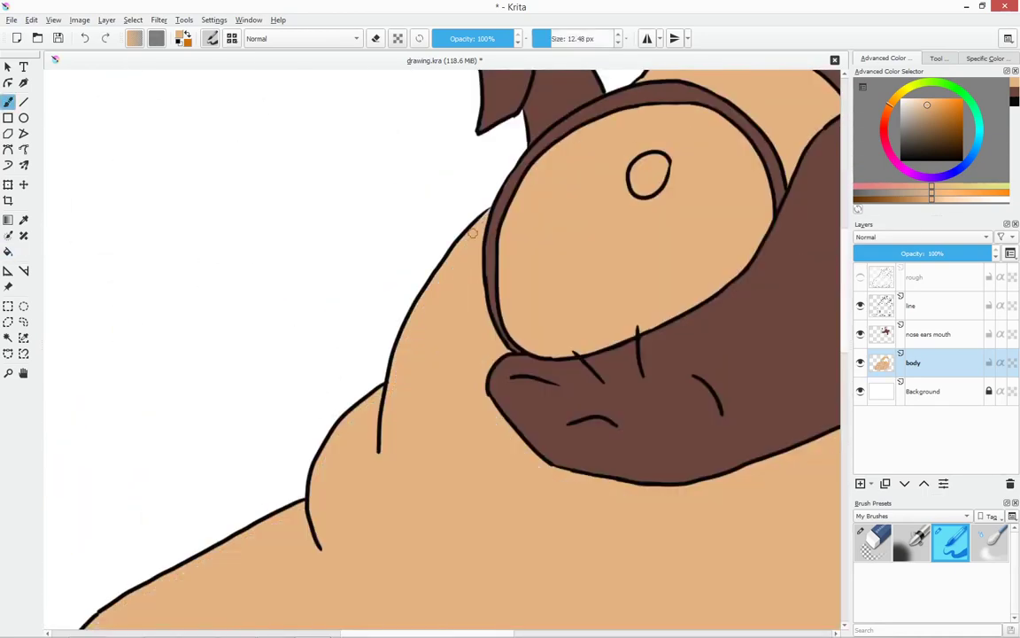
{"action": "scroll", "coordinate": [532, 399], "scroll_direction": "down", "scroll_amount": 10}
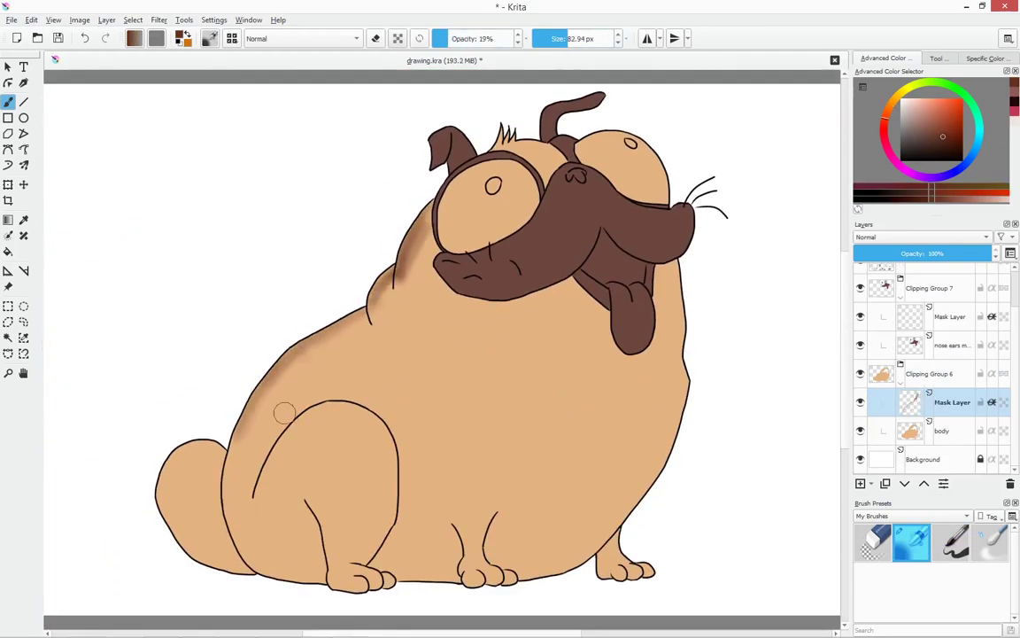
Shade the belly fold, belly bottom, hind leg and front legs in brown
{"action": "left_click_drag", "start_coordinate": [392, 295], "coordinate": [486, 353]}
{"action": "left_click_drag", "start_coordinate": [219, 519], "coordinate": [235, 562]}
{"action": "mouse_move", "coordinate": [406, 469]}
{"action": "left_mouse_down"}
{"action": "mouse_move", "coordinate": [417, 567]}
{"action": "mouse_move", "coordinate": [586, 550]}
{"action": "left_mouse_up"}
{"action": "scroll", "coordinate": [485, 435], "scroll_direction": "up", "scroll_amount": 1}
{"action": "key", "text": "/"}
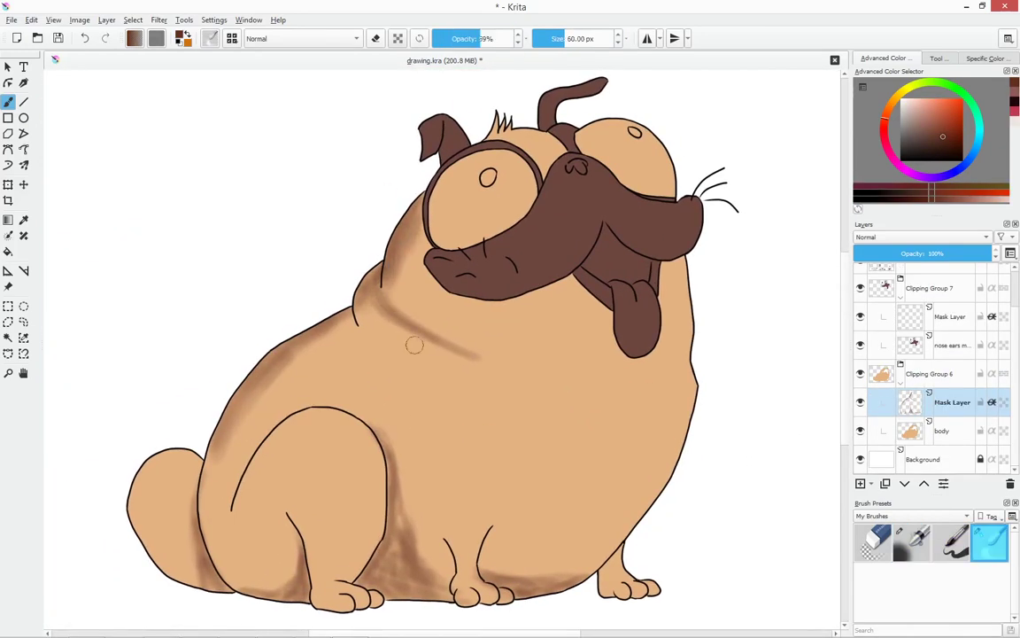
{"action": "left_click_drag", "start_coordinate": [297, 429], "coordinate": [328, 522]}
{"action": "left_click_drag", "start_coordinate": [262, 390], "coordinate": [221, 532]}
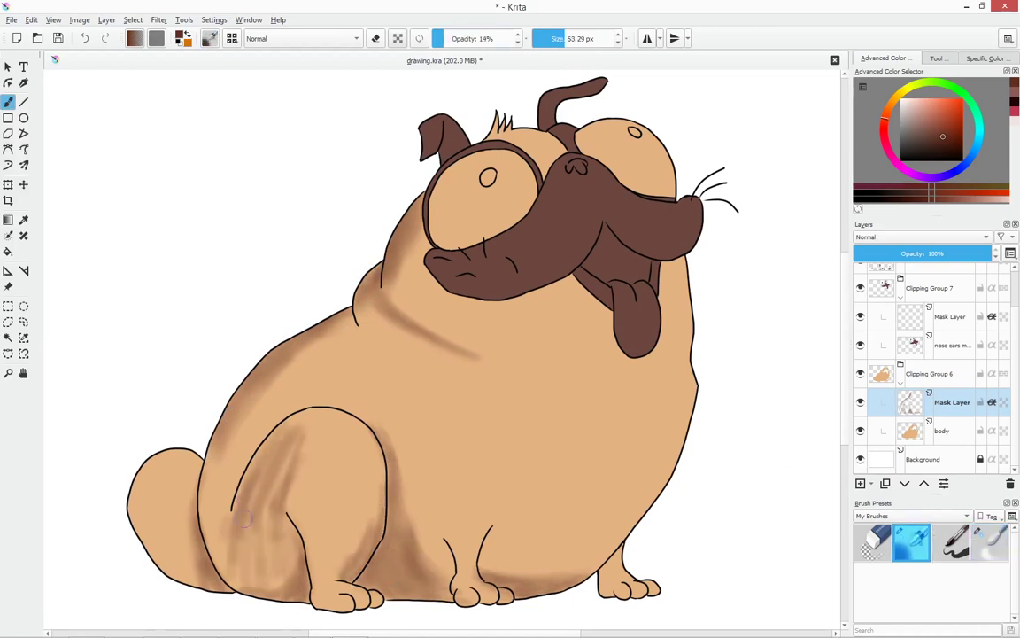
{"action": "left_click_drag", "start_coordinate": [443, 483], "coordinate": [465, 522]}
With a lighter tan at low opacity, shade the chest, neck, left side and jaw
{"action": "left_click", "coordinate": [678, 416], "text": "ctrl"}
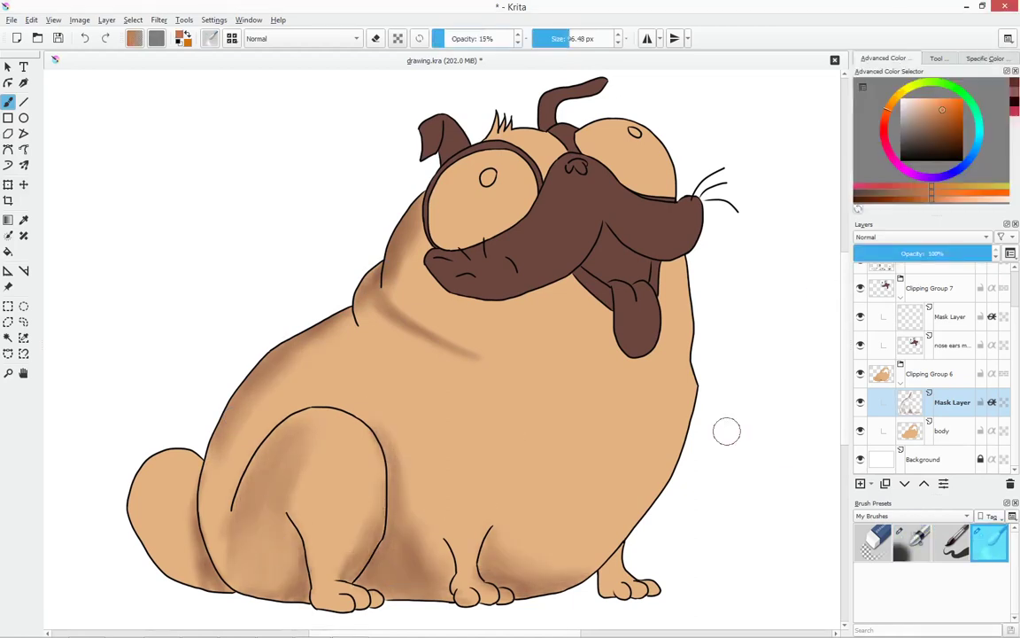
{"action": "key", "text": "/"}
{"action": "left_click_drag", "start_coordinate": [396, 261], "coordinate": [403, 283]}
{"action": "mouse_move", "coordinate": [217, 446]}
{"action": "left_mouse_down"}
{"action": "mouse_move", "coordinate": [381, 294]}
{"action": "mouse_move", "coordinate": [274, 319]}
{"action": "left_mouse_up"}
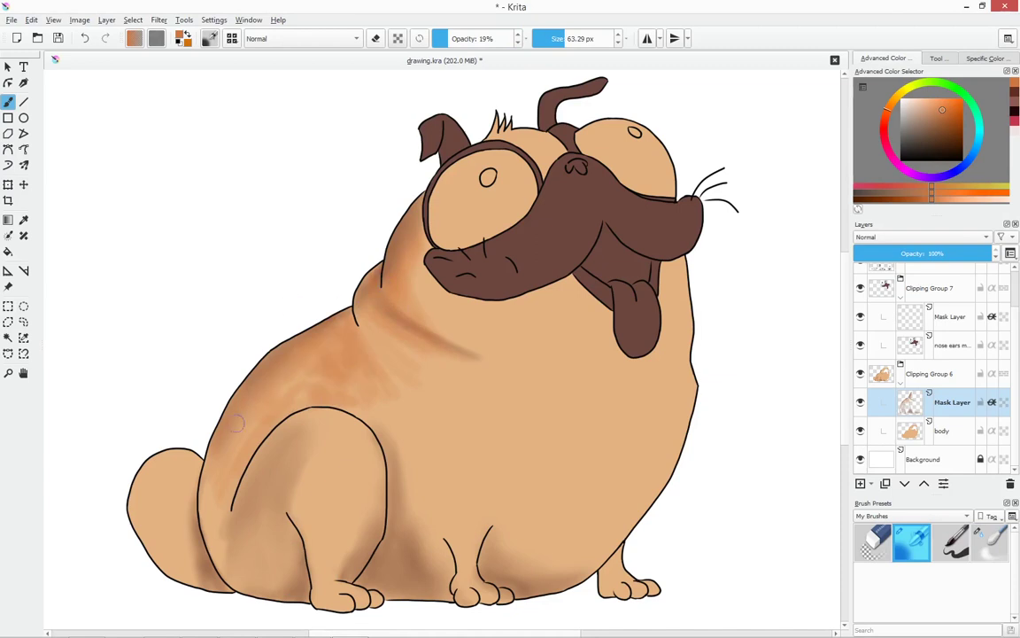
{"action": "left_click_drag", "start_coordinate": [266, 372], "coordinate": [349, 253]}
{"action": "left_click_drag", "start_coordinate": [585, 275], "coordinate": [668, 363]}
{"action": "key", "text": "/"}
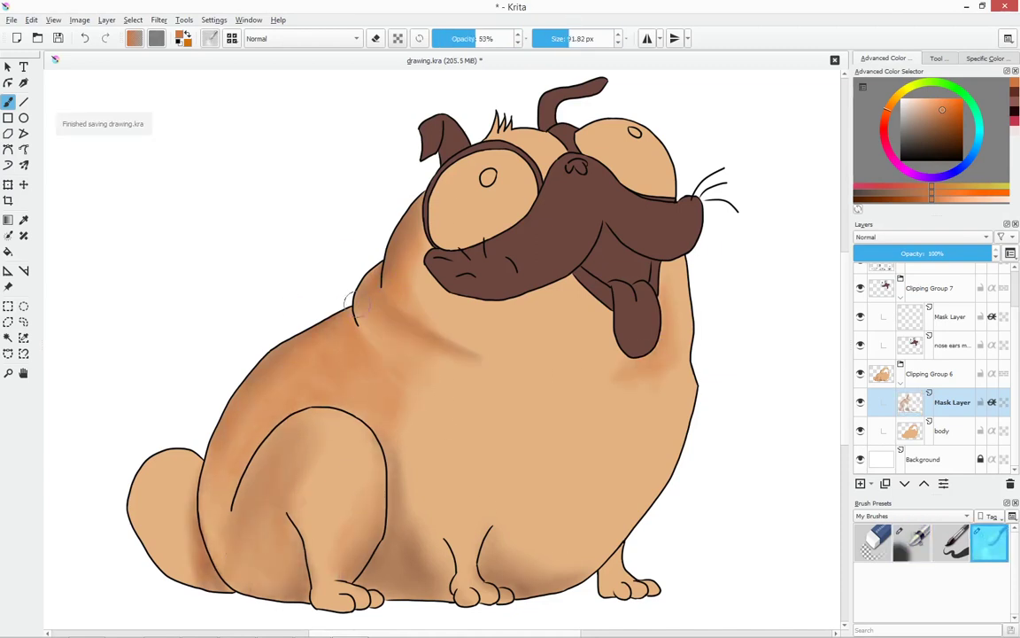
{"action": "left_click", "coordinate": [952, 316]}
{"action": "key", "text": "/"}
Darken the lower muzzle with near-black shading strokes
{"action": "key", "text": "d"}
{"action": "left_click_drag", "start_coordinate": [531, 222], "coordinate": [461, 262]}
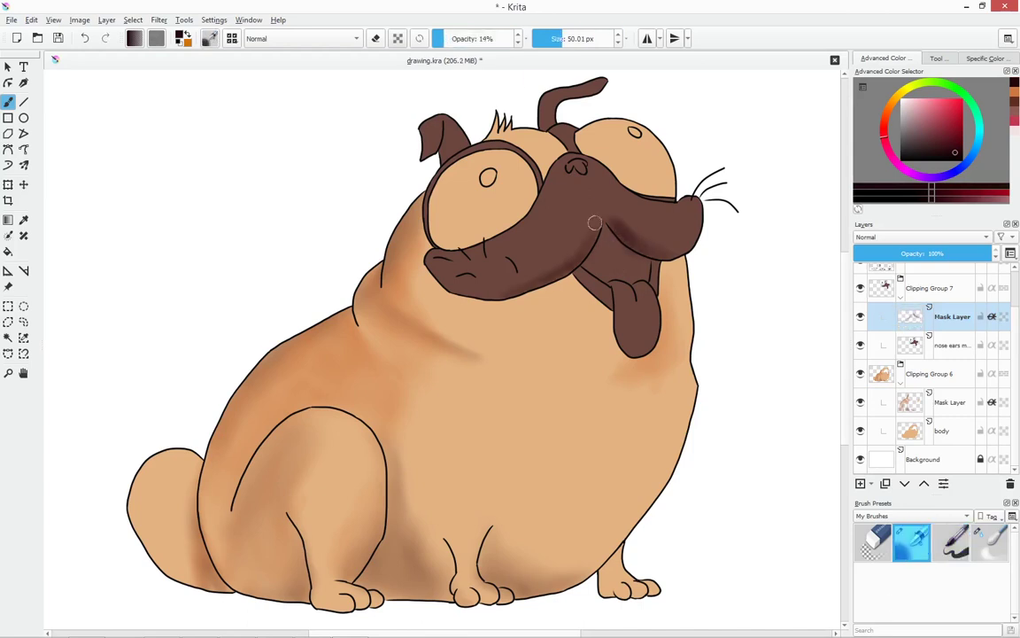
{"action": "left_click_drag", "start_coordinate": [549, 195], "coordinate": [425, 266]}
{"action": "left_click_drag", "start_coordinate": [522, 217], "coordinate": [439, 261]}
{"action": "key", "text": "/"}
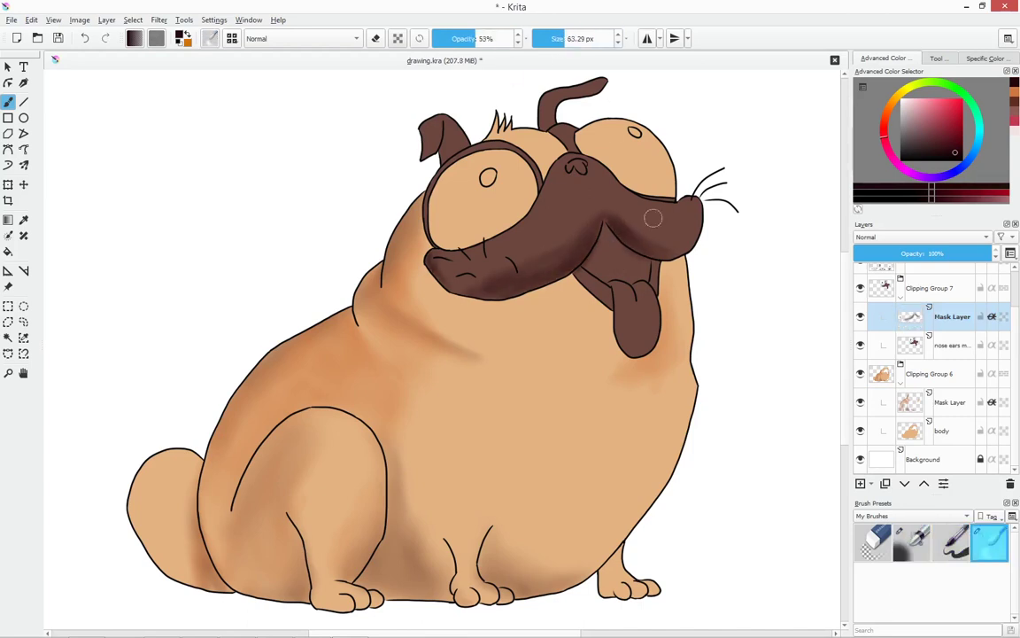
On a new layer, paint and blend reddish highlights across the upper muzzle
{"action": "key", "text": "Insert"}
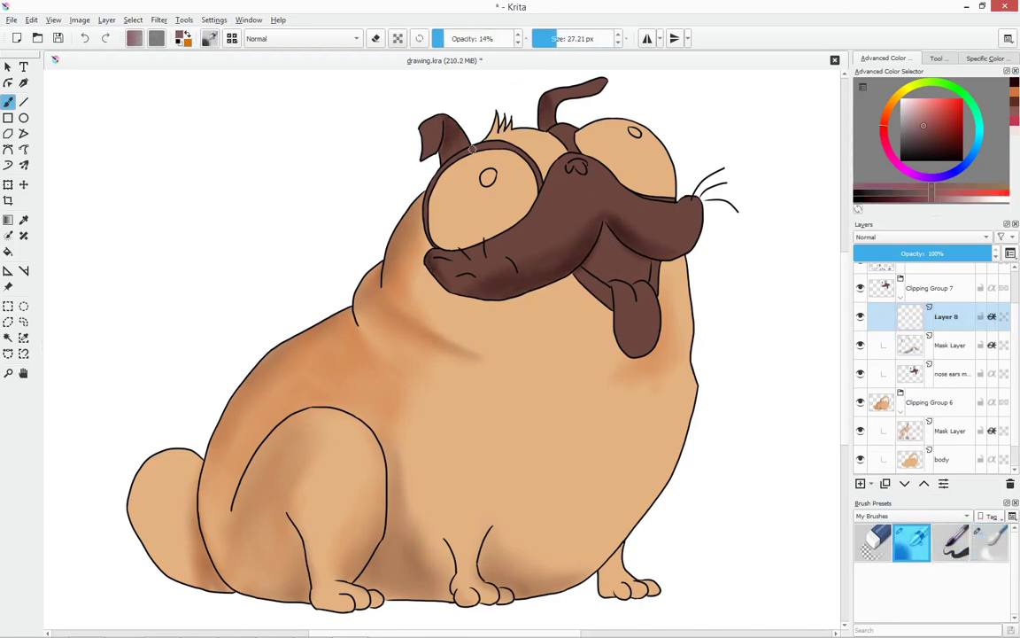
{"action": "key", "text": "/"}
{"action": "left_click", "coordinate": [923, 125]}
{"action": "left_click_drag", "start_coordinate": [492, 190], "coordinate": [417, 239]}
{"action": "left_click_drag", "start_coordinate": [514, 159], "coordinate": [470, 232]}
{"action": "left_click_drag", "start_coordinate": [629, 177], "coordinate": [560, 208]}
{"action": "left_click_drag", "start_coordinate": [558, 151], "coordinate": [505, 213]}
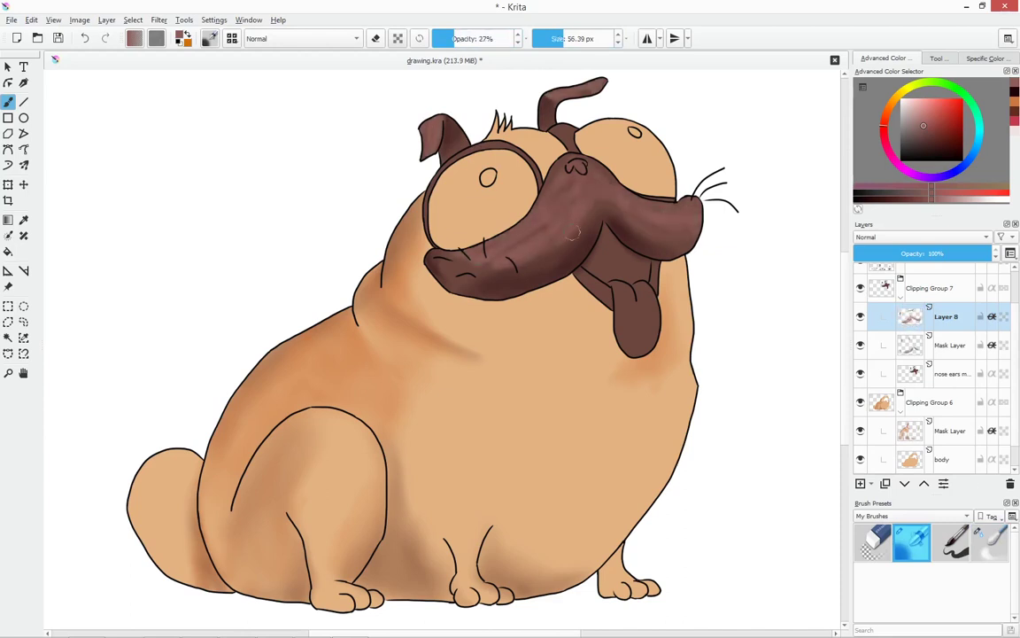
{"action": "key", "text": "/"}
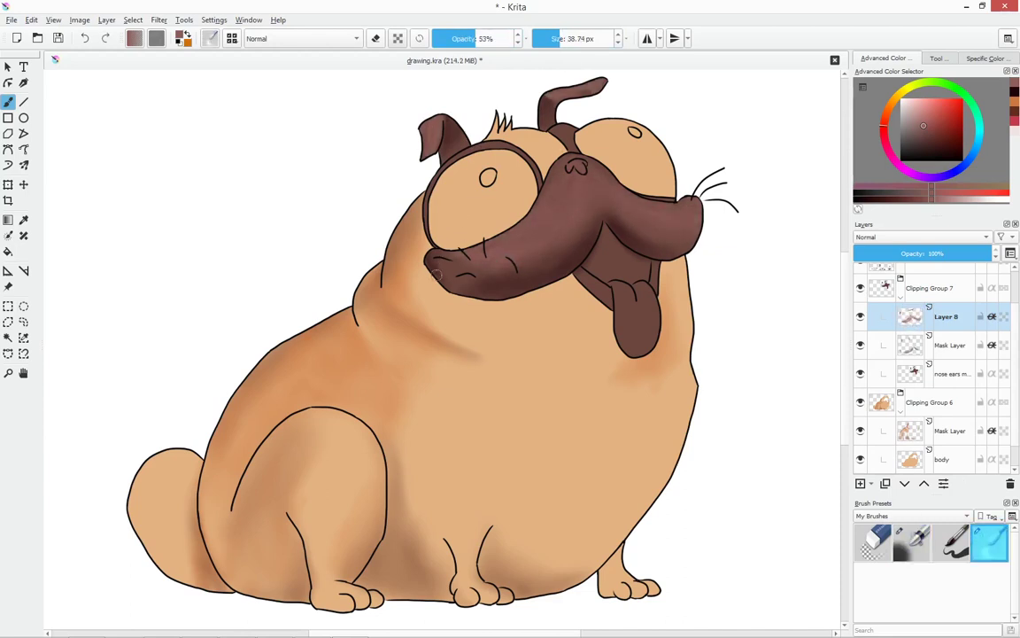
{"action": "key", "text": "/"}
On the Mask Layer, paint the inside of the mouth dark
{"action": "left_click", "coordinate": [948, 345]}
{"action": "key", "text": "shift+BackSpace"}
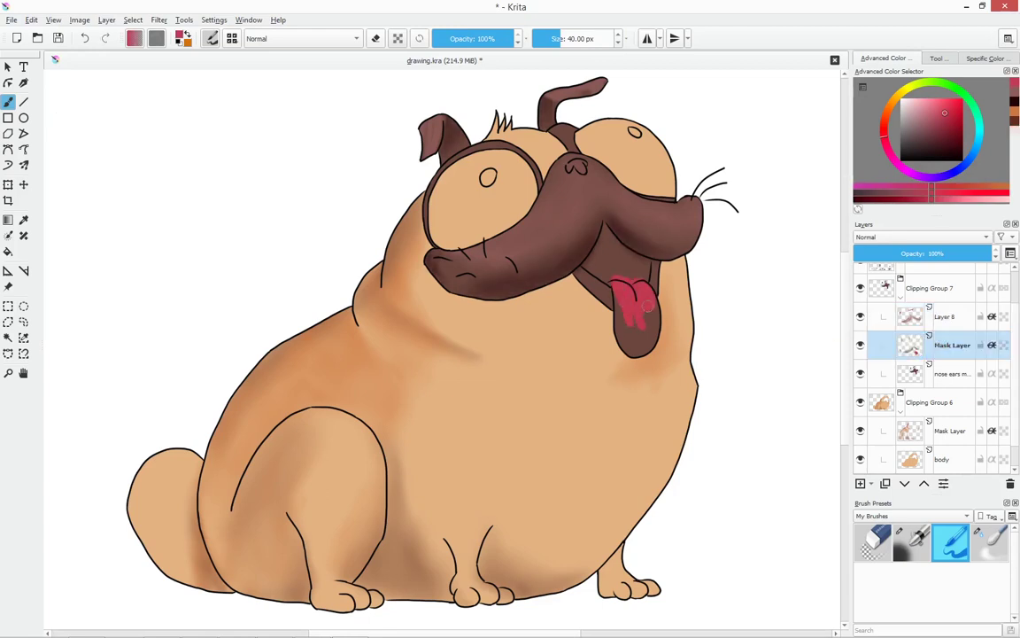
{"action": "scroll", "coordinate": [664, 346], "scroll_direction": "up", "scroll_amount": 1}
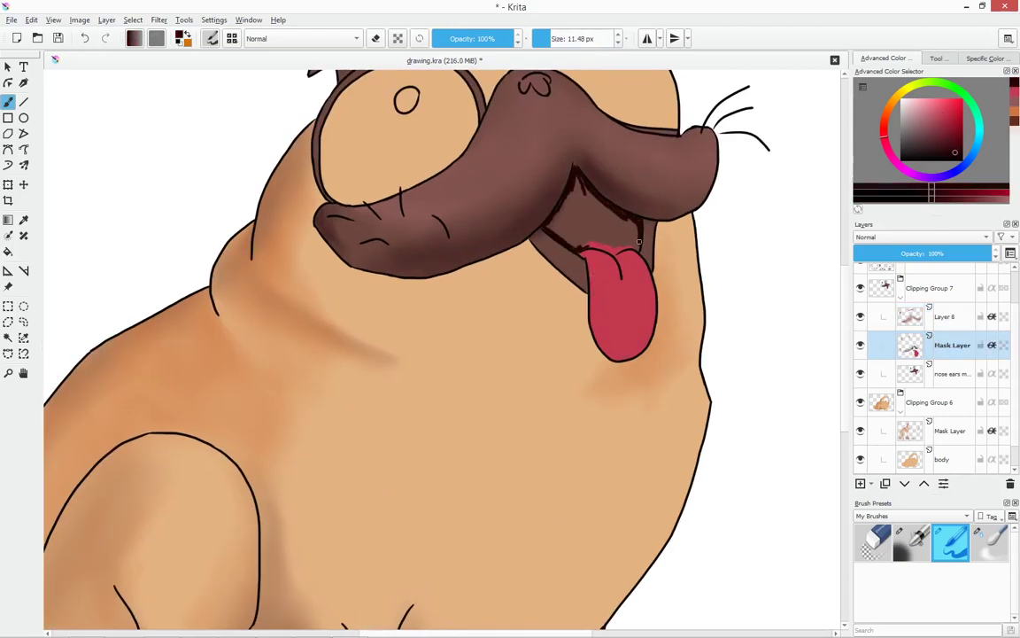
{"action": "left_click_drag", "start_coordinate": [638, 241], "coordinate": [531, 177]}
{"action": "left_click_drag", "start_coordinate": [567, 218], "coordinate": [496, 182]}
{"action": "key", "text": "/"}
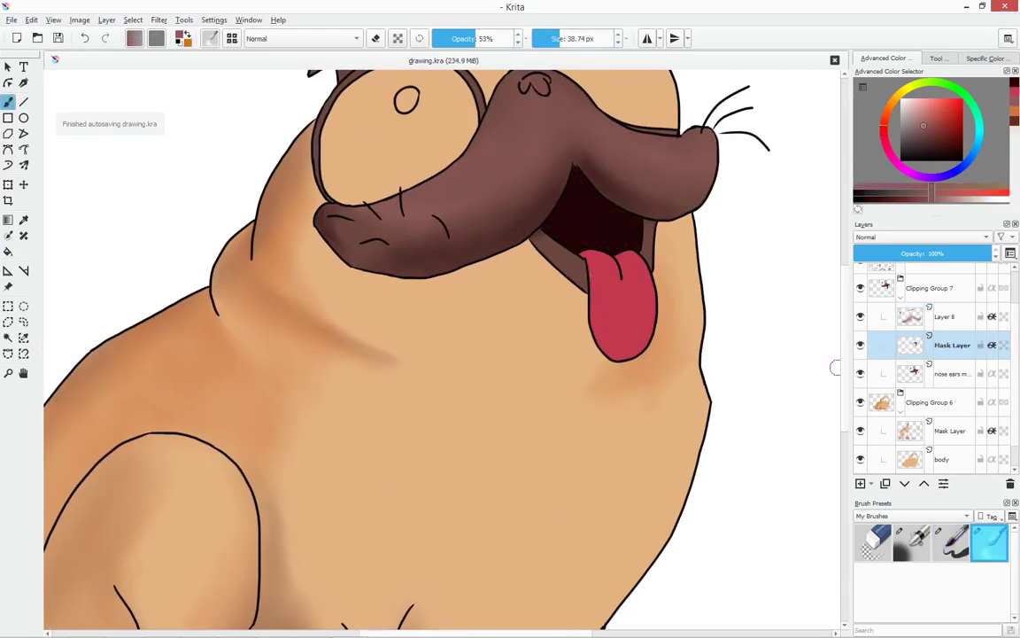
{"action": "key", "text": "/"}
On Layer 8, paint lighter pink highlights on the tongue
{"action": "left_click", "coordinate": [946, 317]}
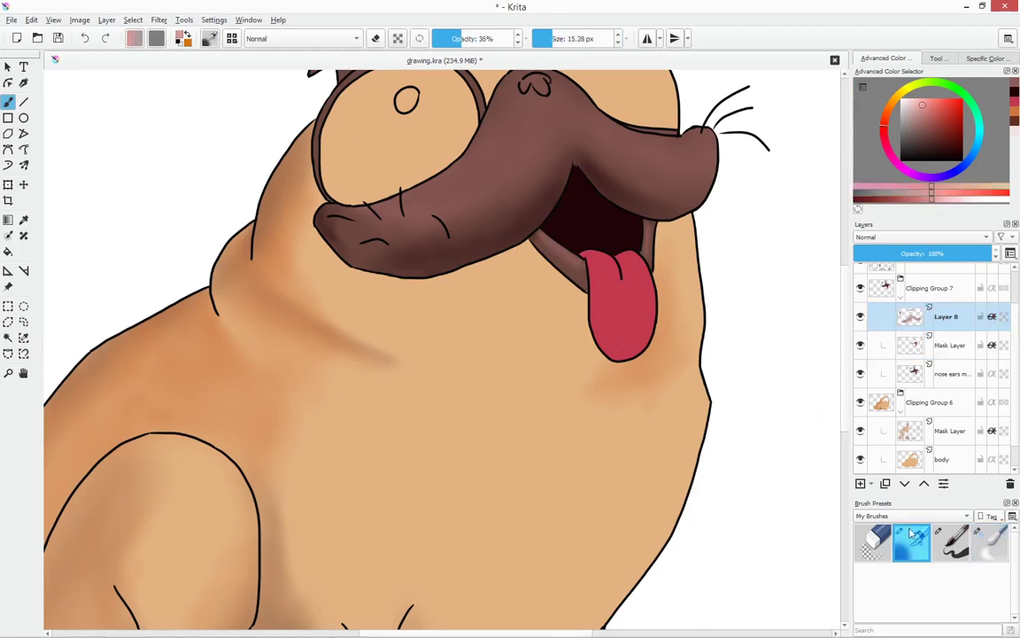
{"action": "left_click_drag", "start_coordinate": [602, 266], "coordinate": [631, 295]}
{"action": "key", "text": "/"}
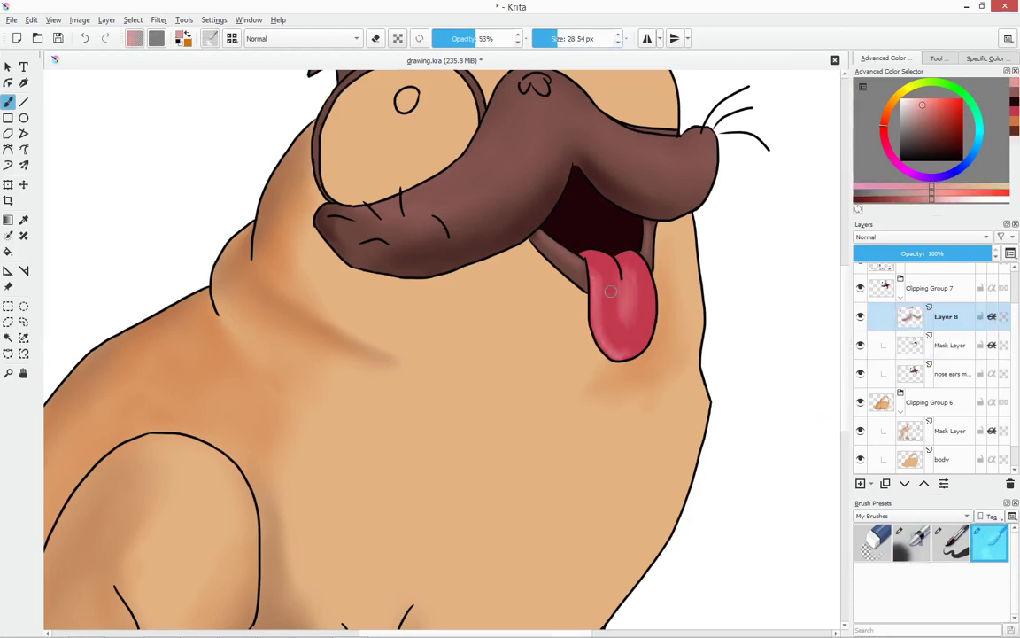
{"action": "scroll", "coordinate": [611, 291], "scroll_direction": "down", "scroll_amount": 3}
{"action": "scroll", "coordinate": [610, 290], "scroll_direction": "down", "scroll_amount": 1}
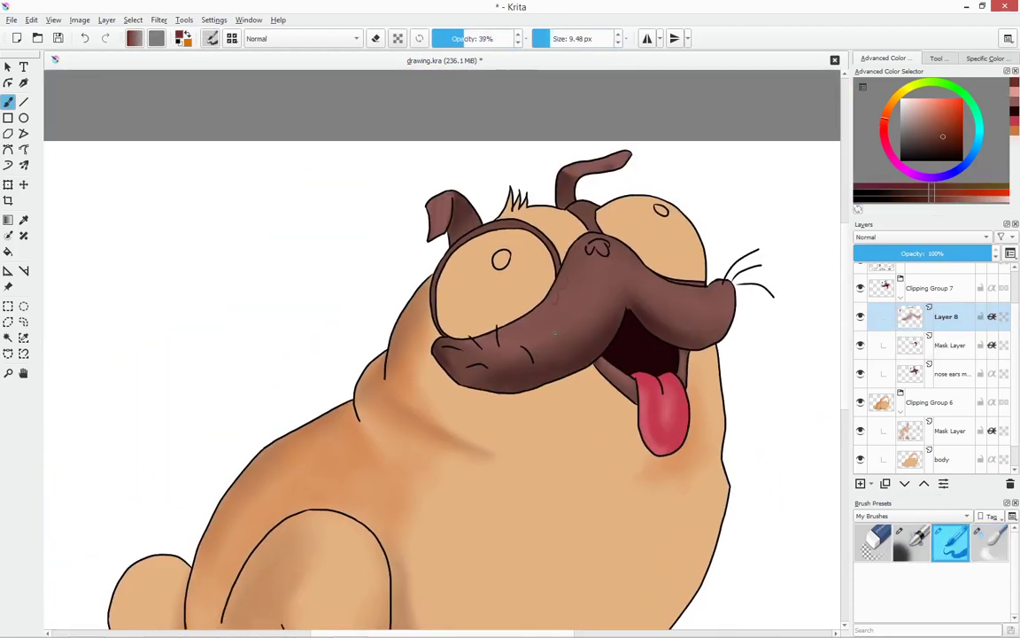
Draw wrinkle marks on the muzzle and airbrush soft highlights over chest and belly
{"action": "left_click_drag", "start_coordinate": [568, 167], "coordinate": [543, 160]}
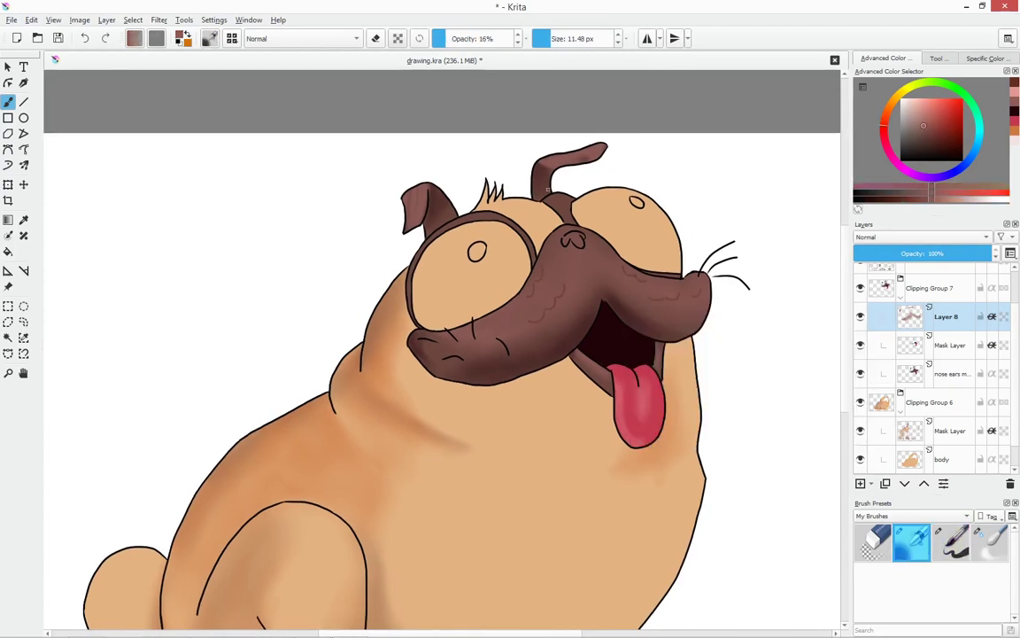
{"action": "key", "text": "/"}
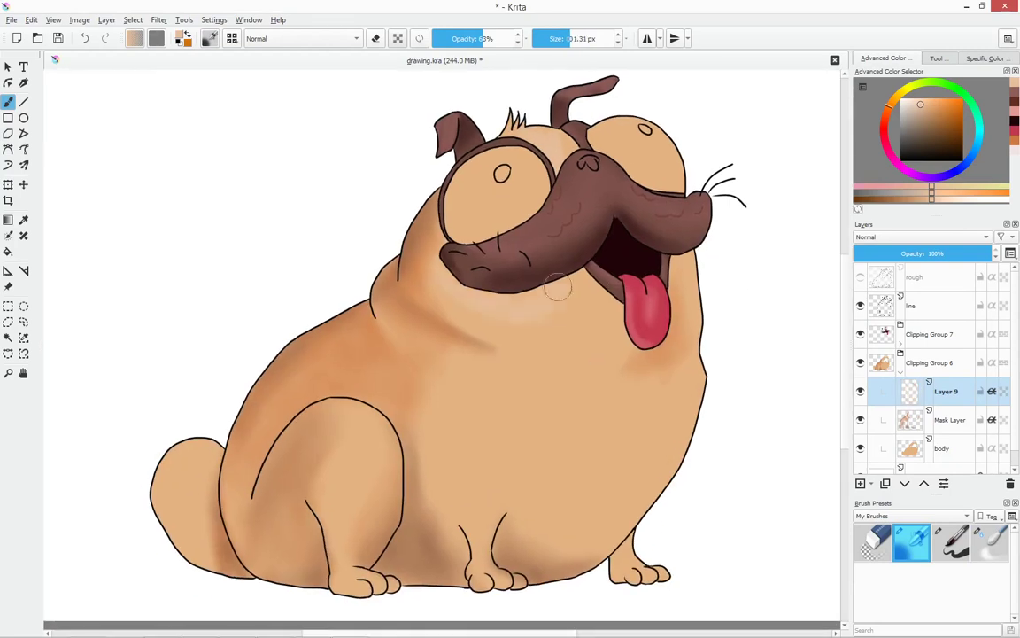
{"action": "key", "text": "/"}
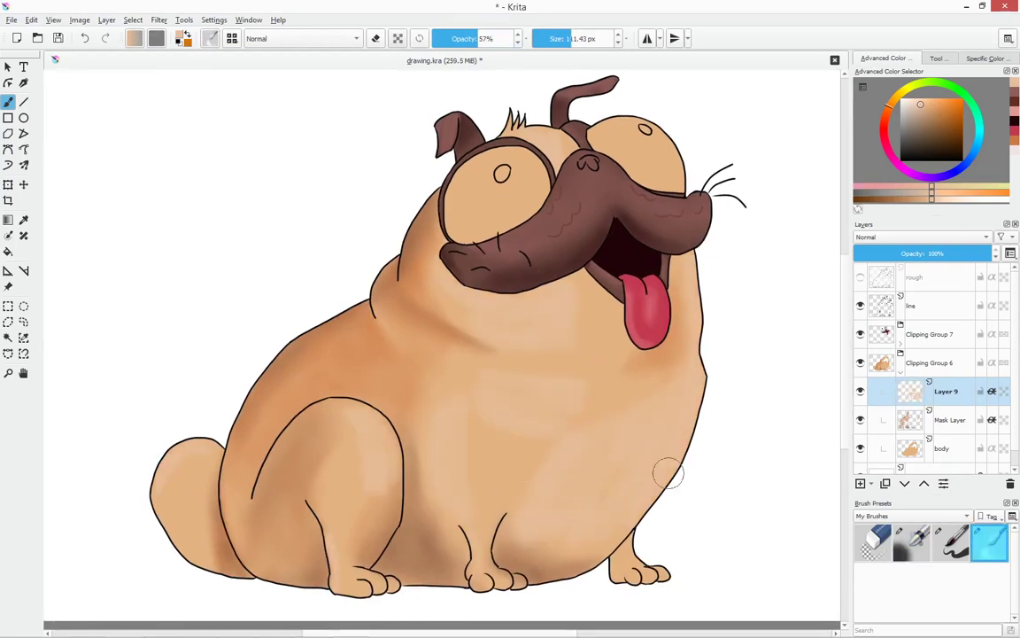
{"action": "key", "text": "/"}
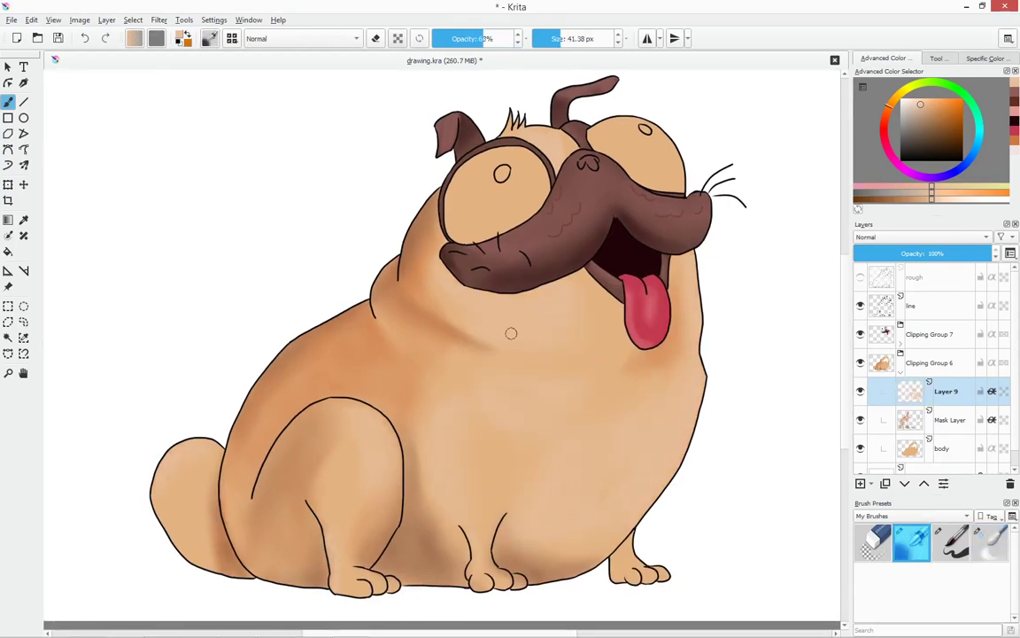
{"action": "key", "text": "/"}
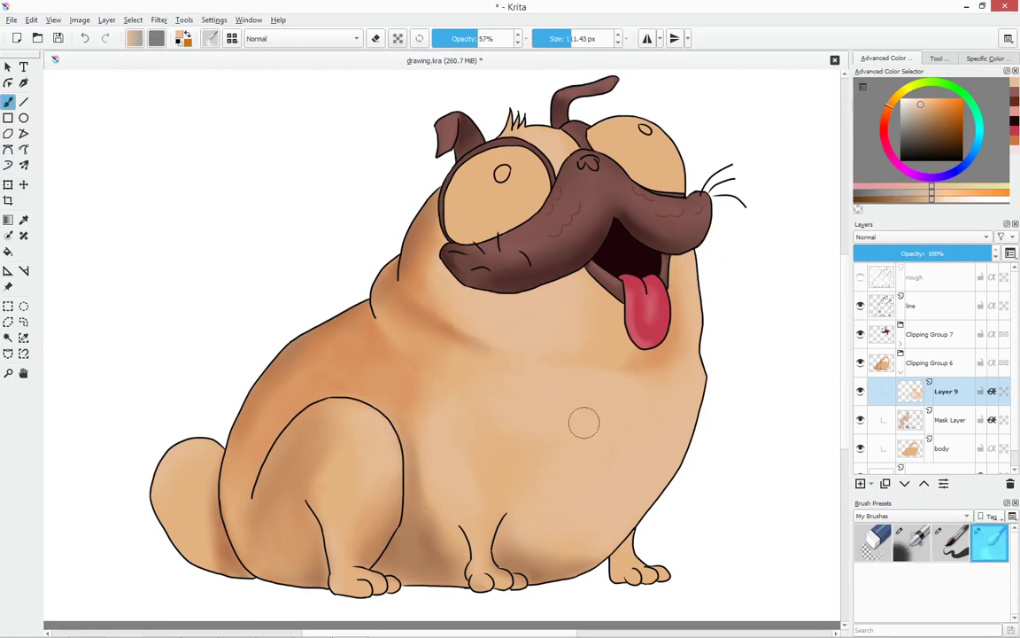
{"action": "scroll", "coordinate": [567, 115], "scroll_direction": "up", "scroll_amount": 3}
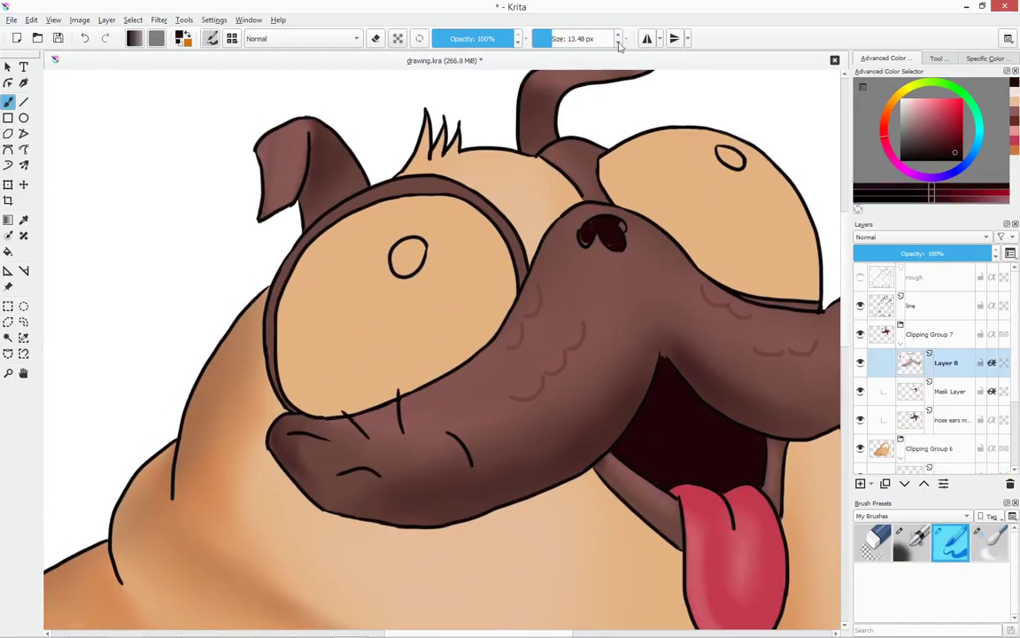
Paint a white rim around the left eye with a hard brush
{"action": "key", "text": "/"}
{"action": "key", "text": "/"}
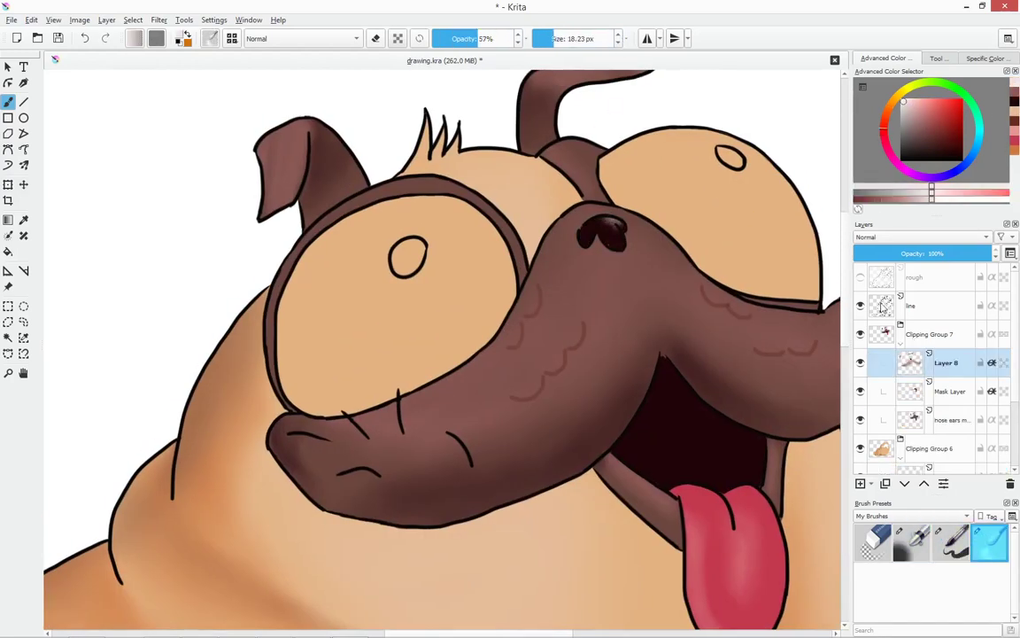
{"action": "key", "text": "e"}
{"action": "key", "text": "/"}
{"action": "key", "text": "Page_Down"}
{"action": "key", "text": "Page_Down"}
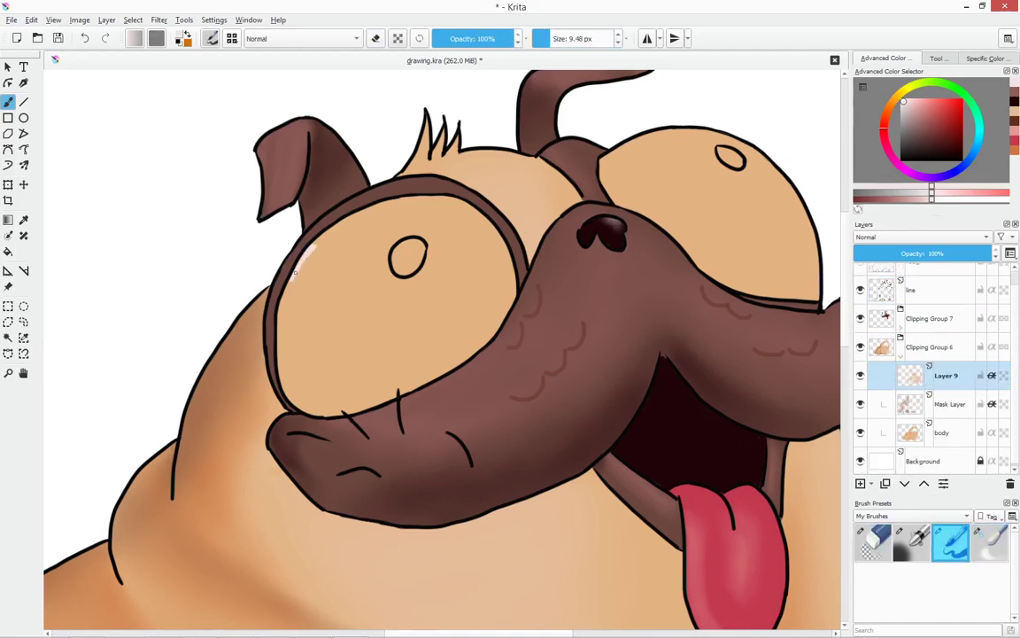
{"action": "left_click_drag", "start_coordinate": [312, 248], "coordinate": [295, 412]}
{"action": "mouse_move", "coordinate": [493, 223]}
{"action": "left_mouse_down"}
{"action": "mouse_move", "coordinate": [506, 269]}
{"action": "mouse_move", "coordinate": [416, 202]}
{"action": "mouse_move", "coordinate": [288, 266]}
{"action": "left_mouse_up"}
{"action": "key", "text": "bracketright"}
{"action": "left_click_drag", "start_coordinate": [288, 389], "coordinate": [509, 310]}
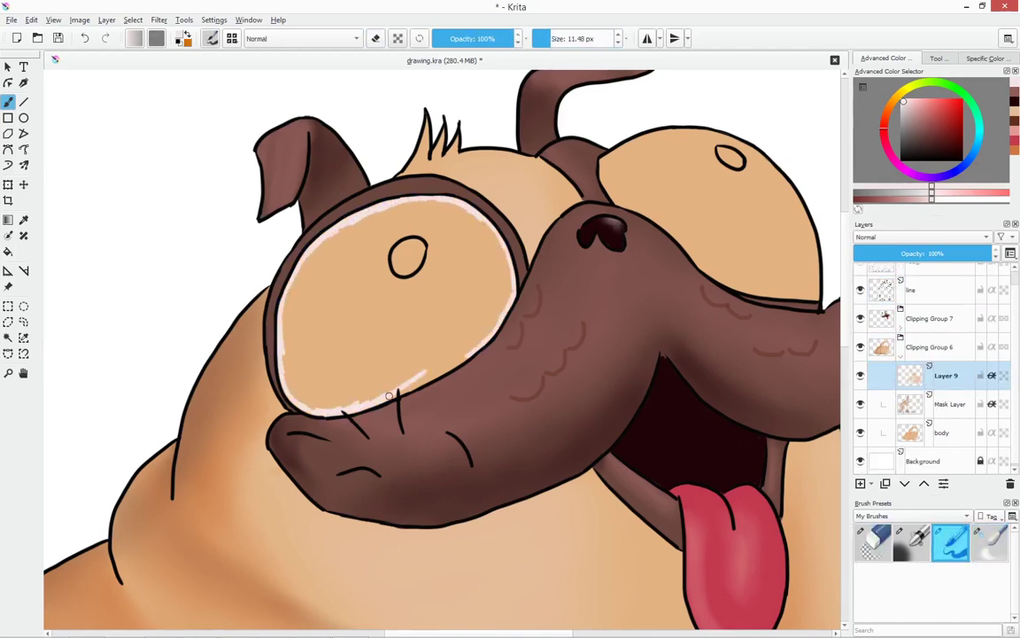
Add white to the right eye, fill both eyes white and darken the left pupil
{"action": "mouse_move", "coordinate": [611, 197]}
{"action": "left_mouse_down"}
{"action": "mouse_move", "coordinate": [602, 158]}
{"action": "mouse_move", "coordinate": [709, 248]}
{"action": "left_mouse_up"}
{"action": "left_click_drag", "start_coordinate": [302, 266], "coordinate": [478, 354]}
{"action": "left_click_drag", "start_coordinate": [403, 257], "coordinate": [414, 241]}
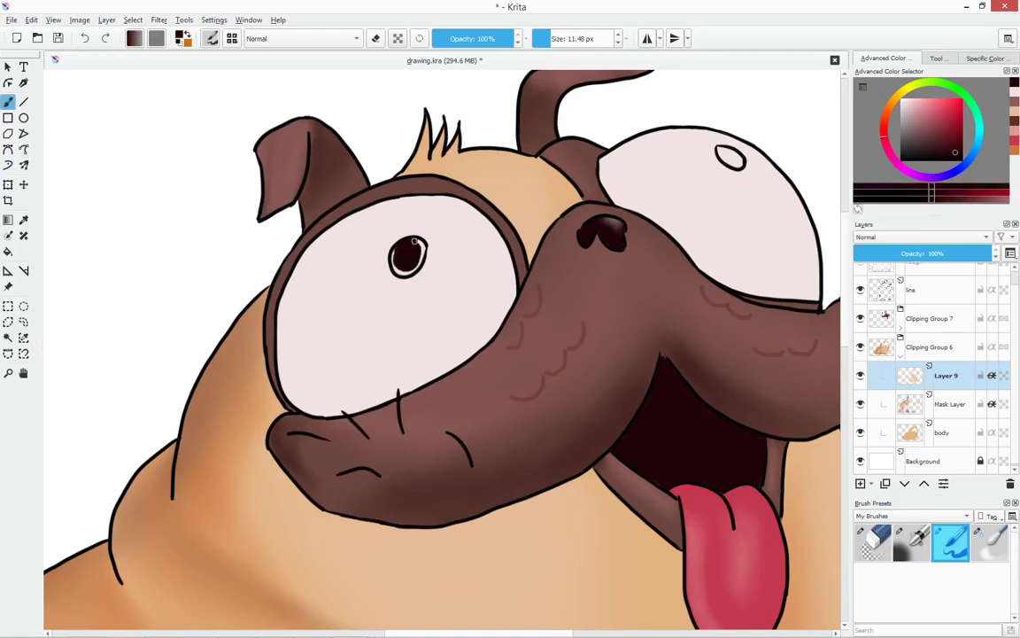
{"action": "key", "text": "2"}
{"action": "key", "text": "Insert"}
{"action": "left_click_drag", "start_coordinate": [474, 39], "coordinate": [443, 38]}
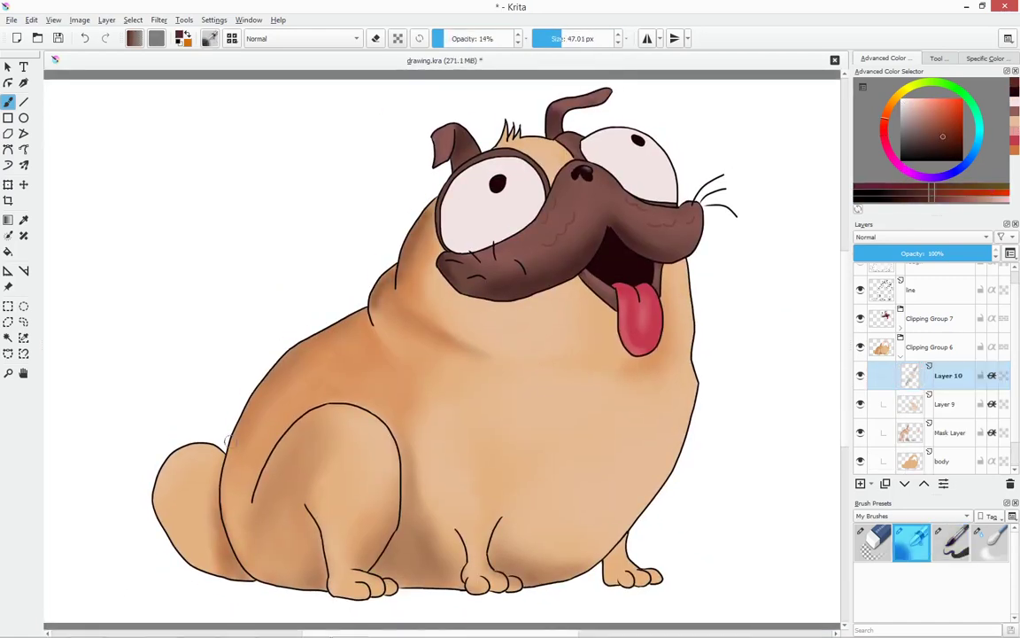
Airbrush faint extra shading over the pug's body, raising brush opacity and size
{"action": "left_click_drag", "start_coordinate": [540, 38], "coordinate": [558, 39]}
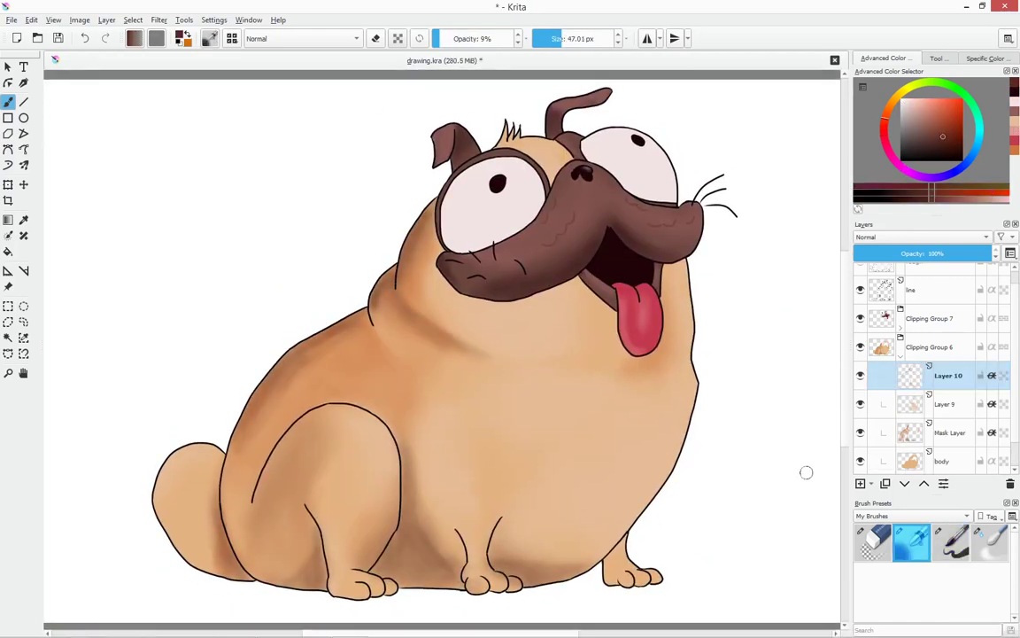
{"action": "left_click", "coordinate": [991, 542]}
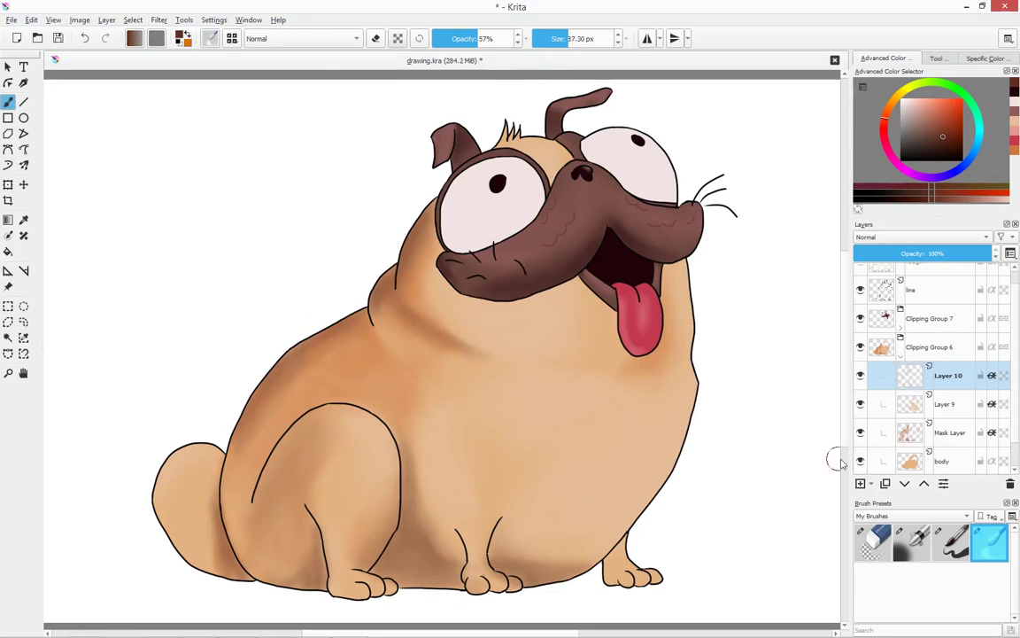
{"action": "key", "text": "slash"}
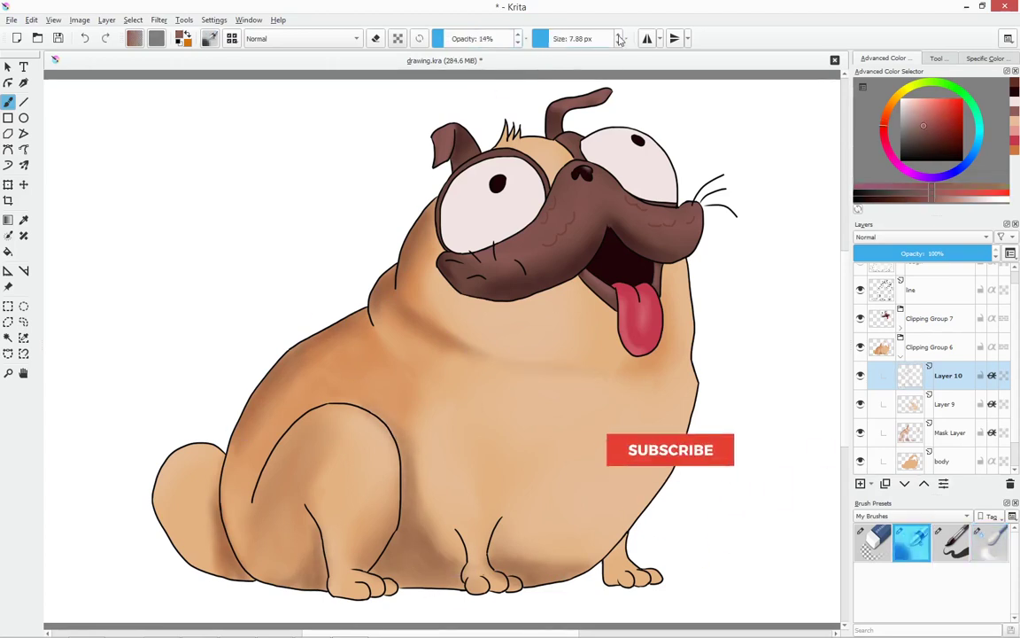
{"action": "key", "text": "o"}
{"action": "key", "text": "bracketright"}
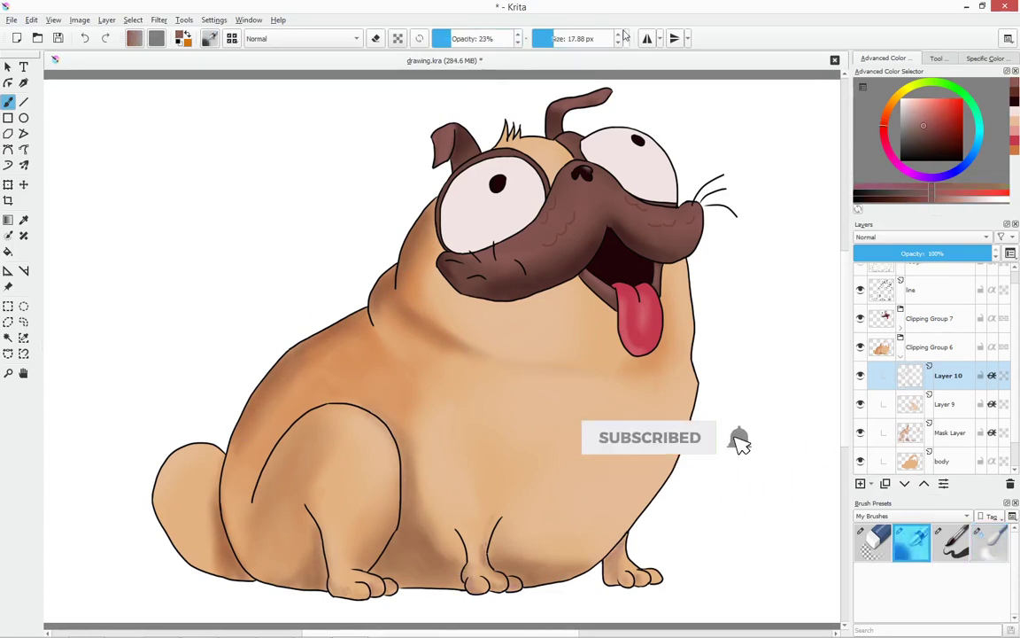
{"action": "key", "text": "slash"}
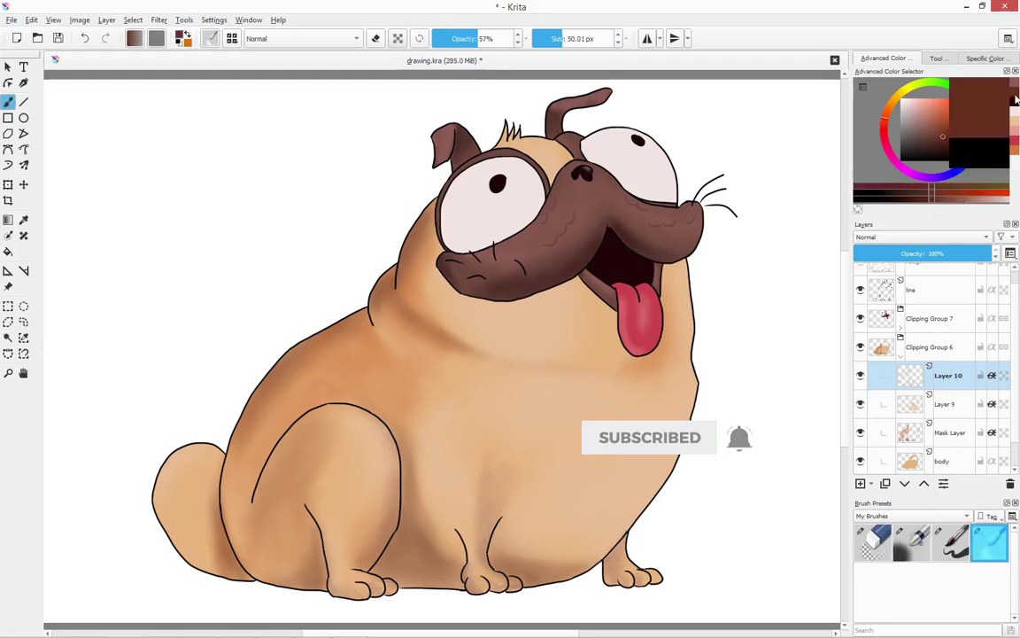
{"action": "key", "text": "slash"}
{"action": "key", "text": "plus"}
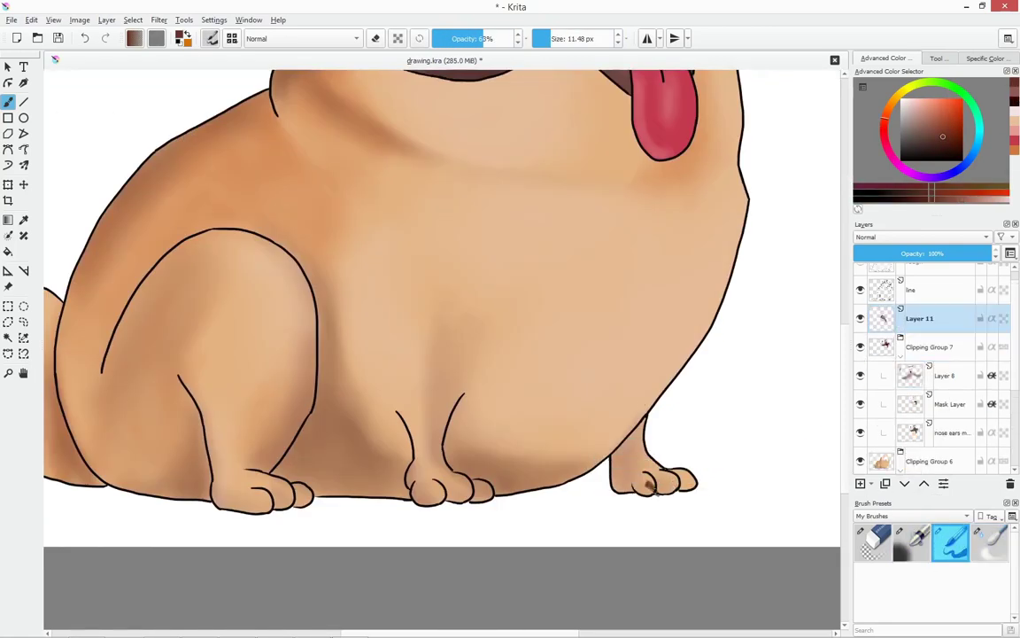
Paint small brown claws on the right paw's toes
{"action": "left_click_drag", "start_coordinate": [651, 485], "coordinate": [700, 481]}
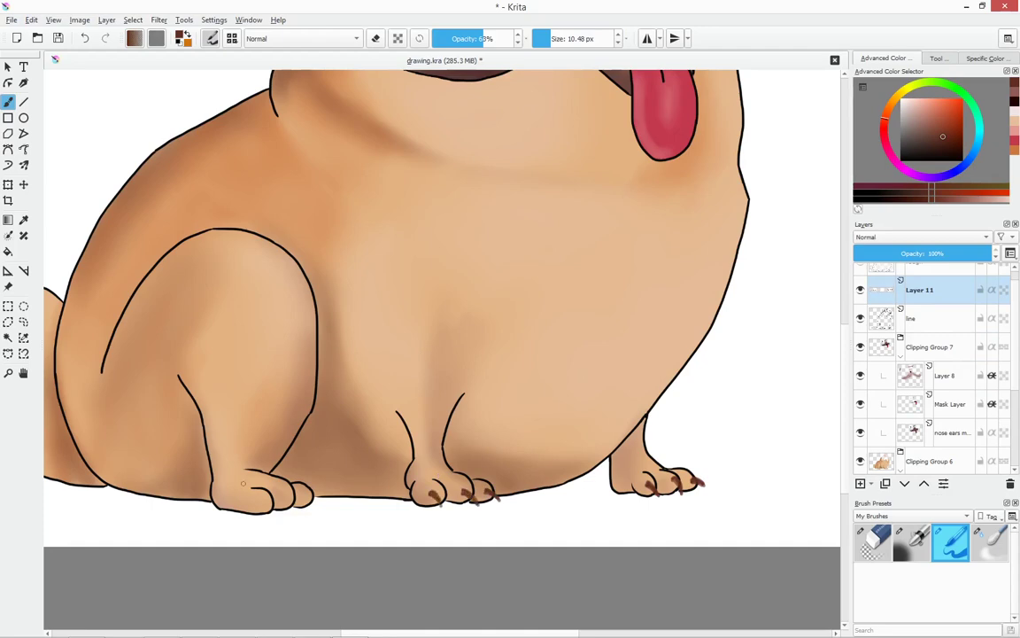